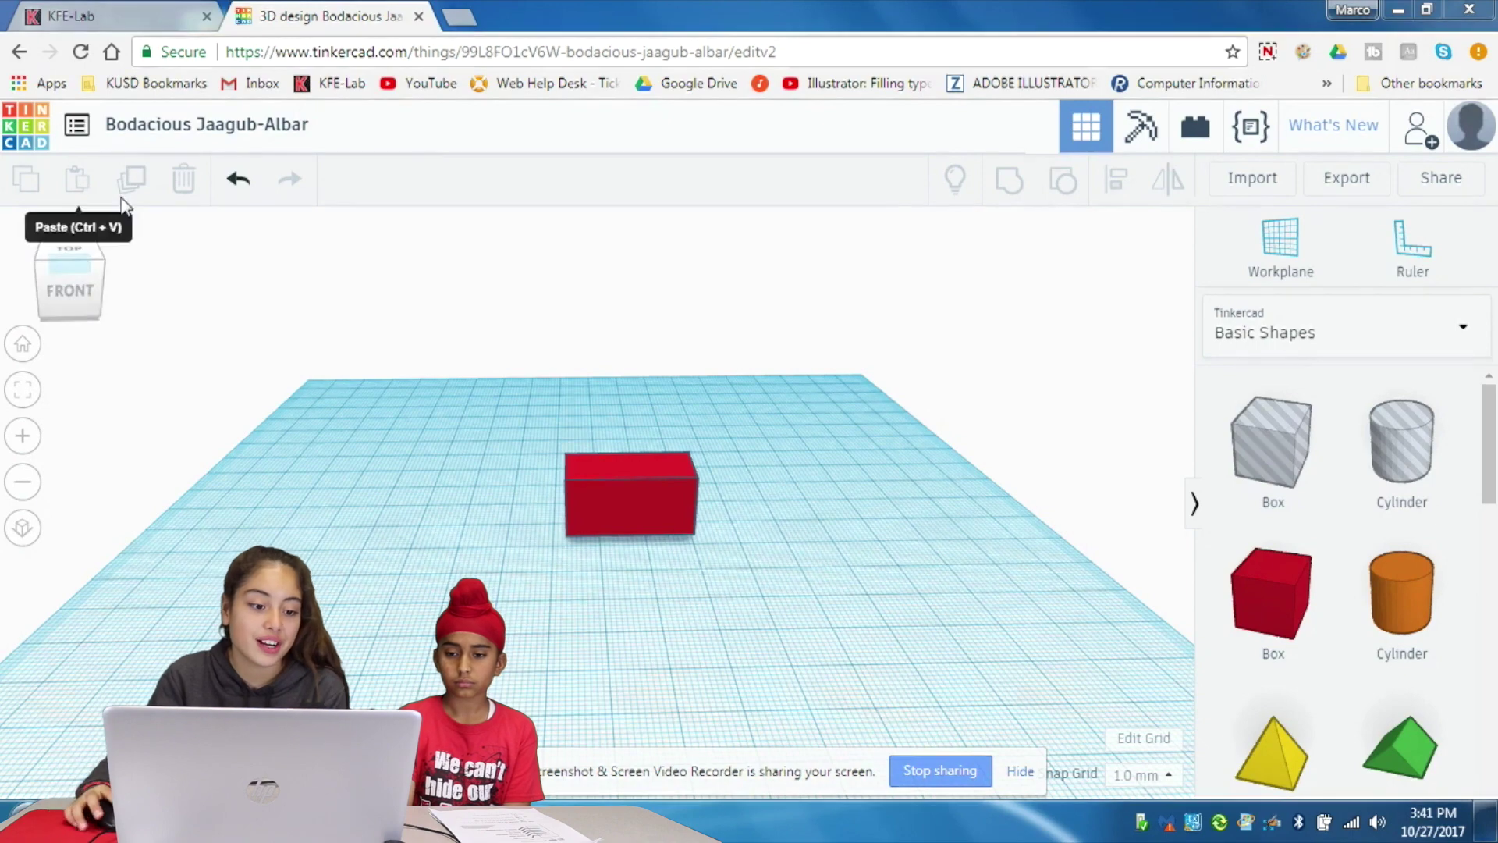
- Use the view cube to show the box from the front, then from below and underneath
{"action": "left_click", "coordinate": [72, 249]}
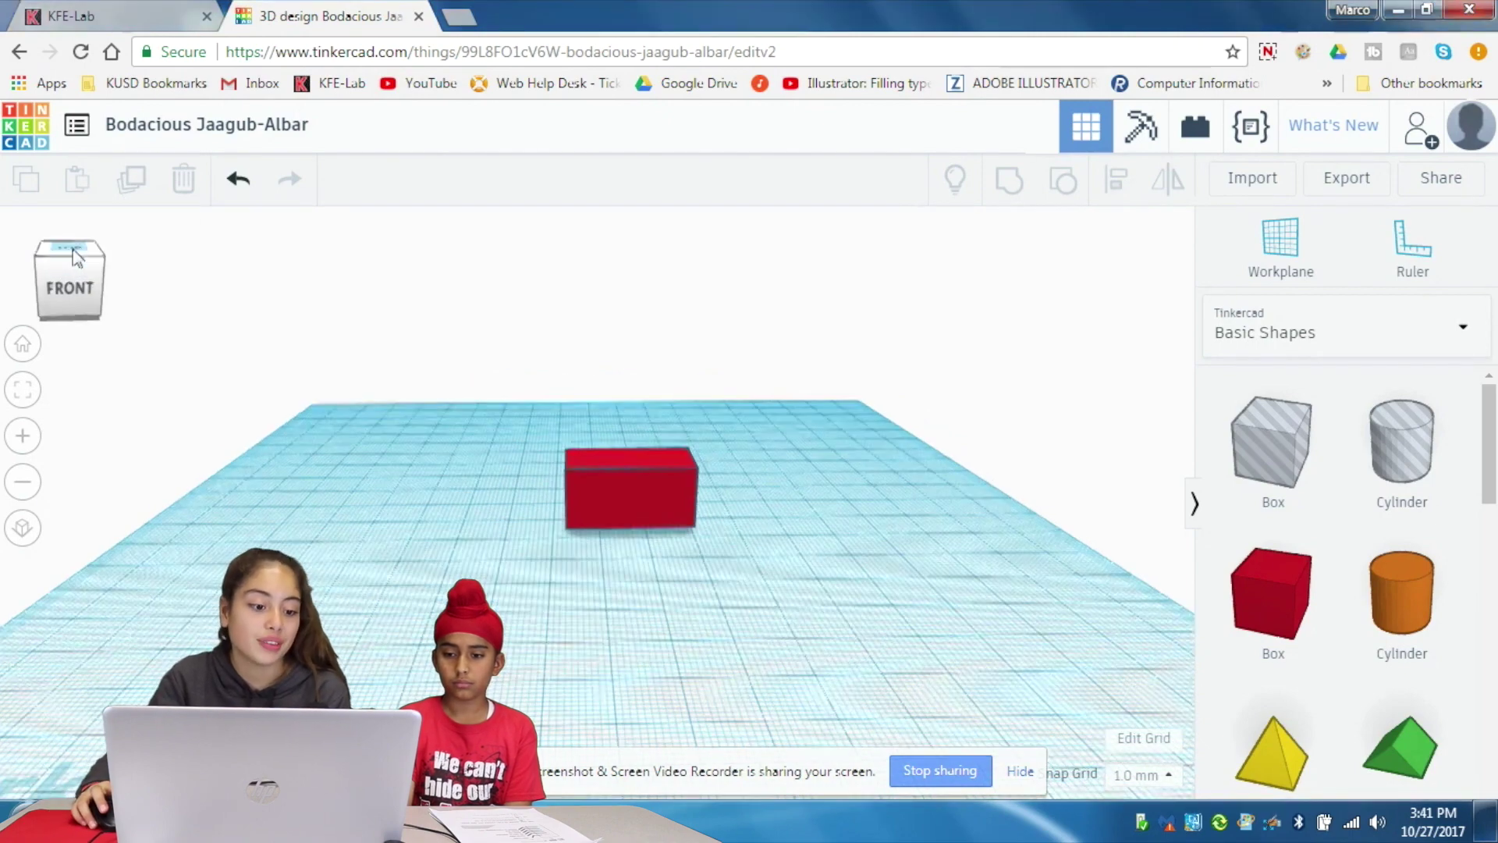
{"action": "left_click", "coordinate": [56, 293]}
{"action": "left_click", "coordinate": [78, 310]}
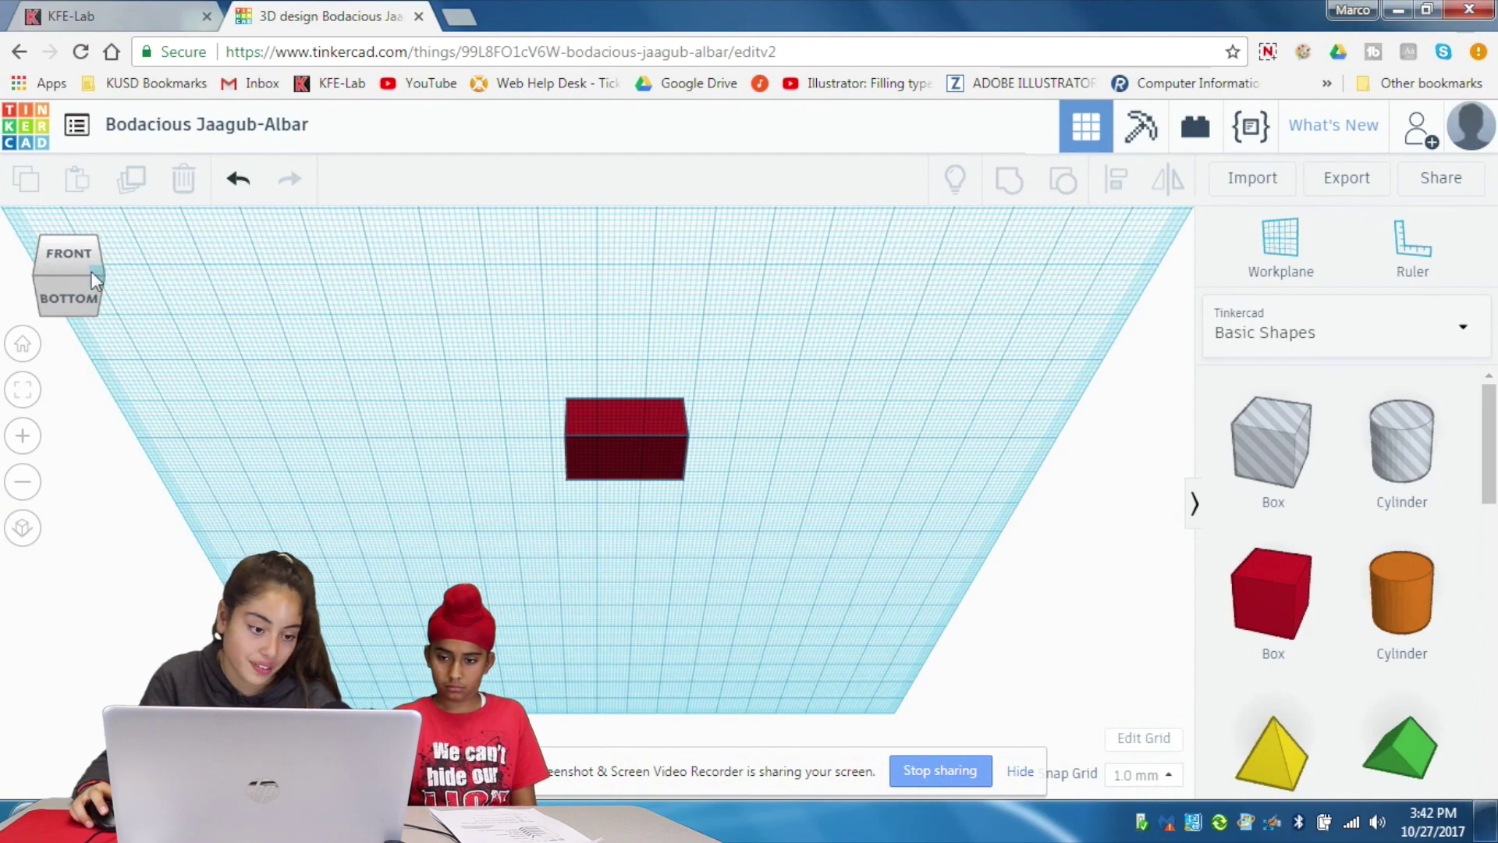
{"action": "left_click", "coordinate": [42, 250]}
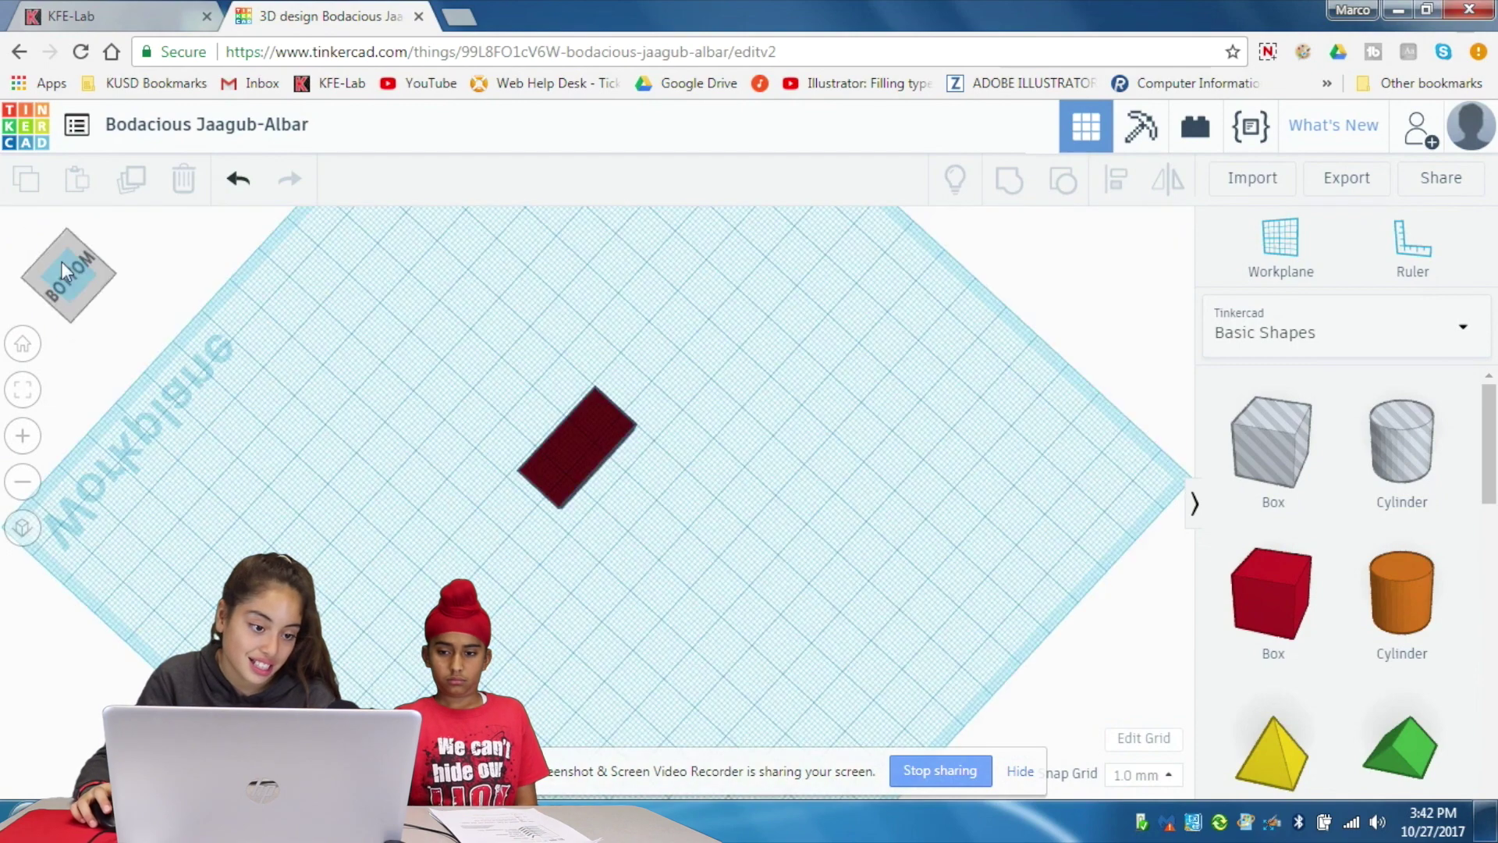
{"action": "left_click", "coordinate": [65, 263]}
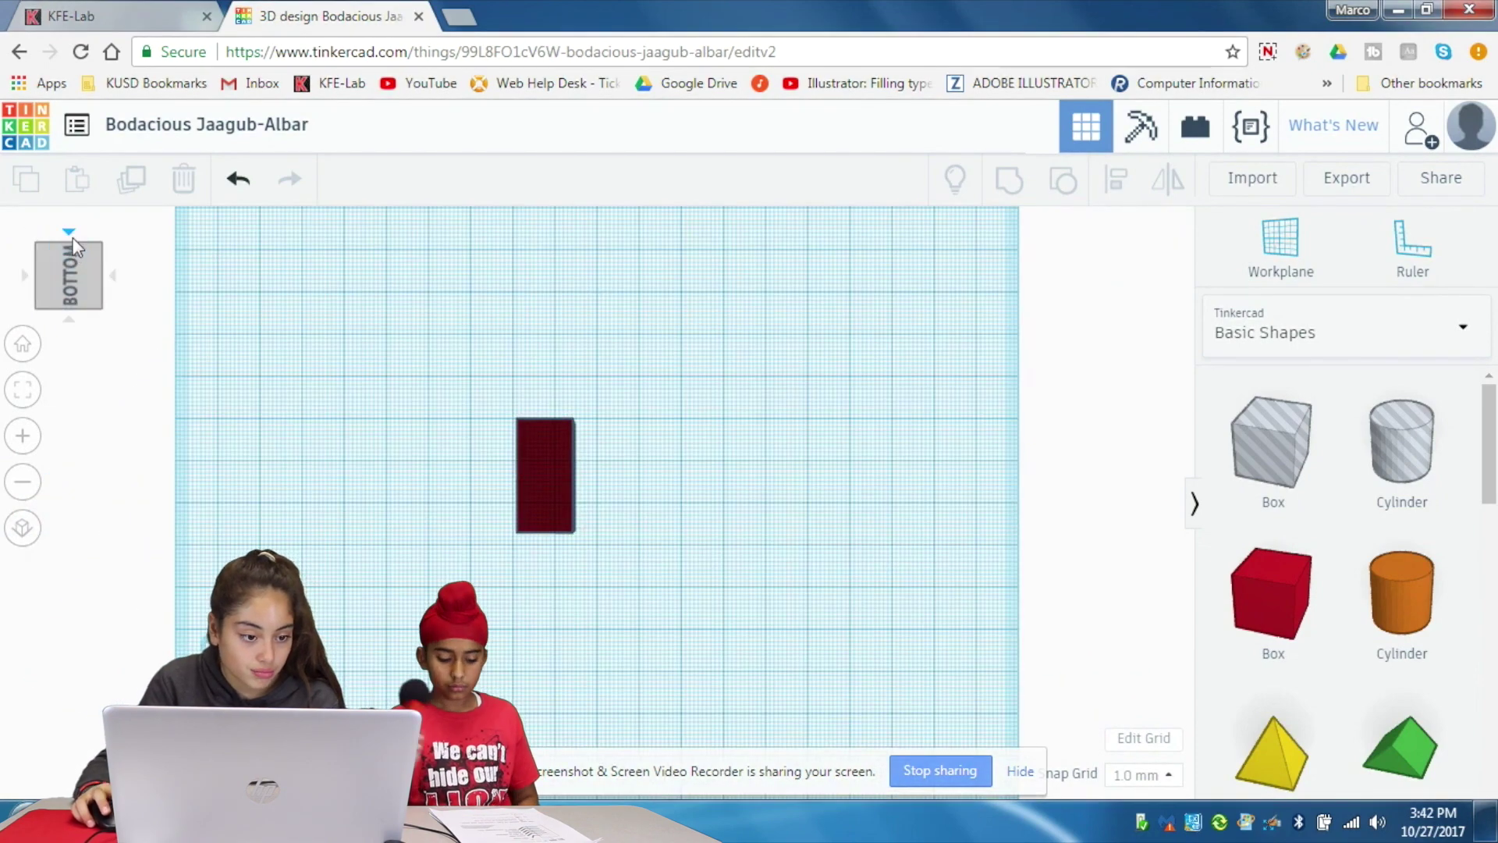
- Turn the view to the right side and the top, then tilt into an angled perspective
{"action": "left_click", "coordinate": [71, 235]}
{"action": "left_click", "coordinate": [69, 238]}
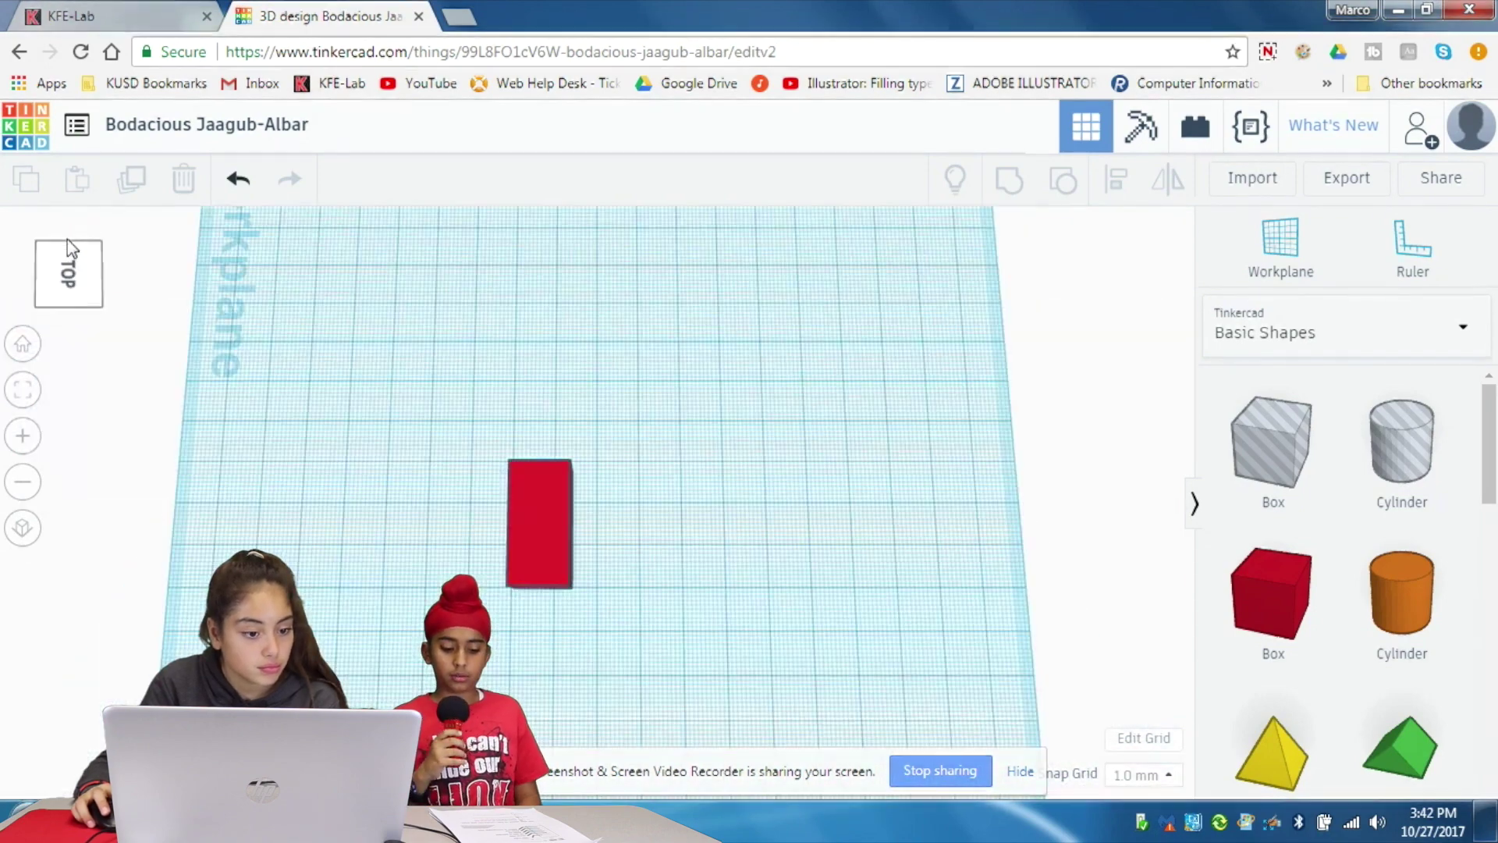
{"action": "left_click", "coordinate": [67, 309]}
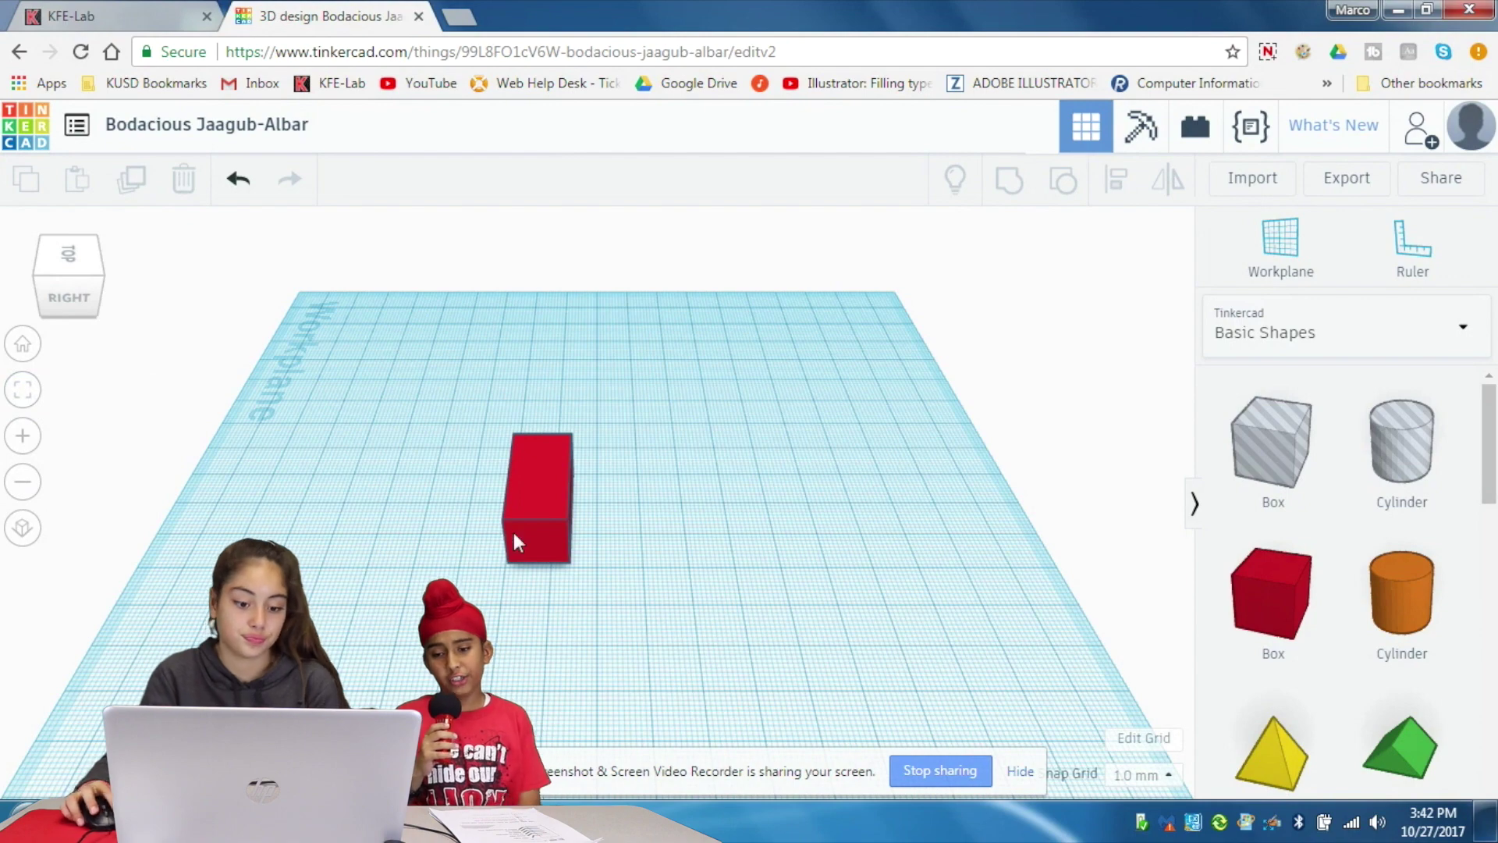
{"action": "left_click_drag", "start_coordinate": [767, 593], "coordinate": [739, 575]}
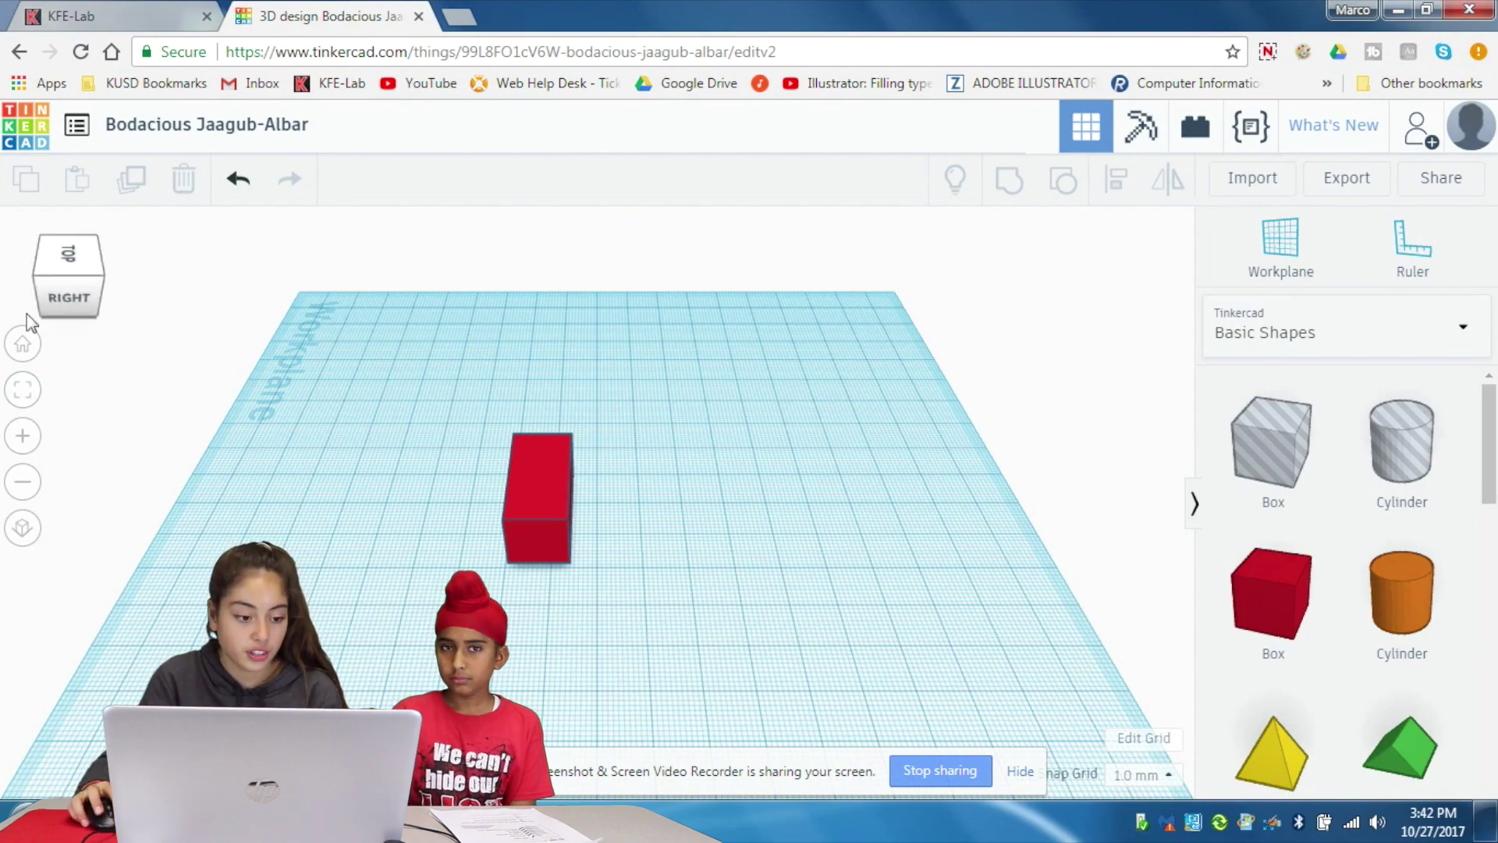
- Zoom in so the red box fills the view, then select and deselect it
{"action": "left_click", "coordinate": [28, 399]}
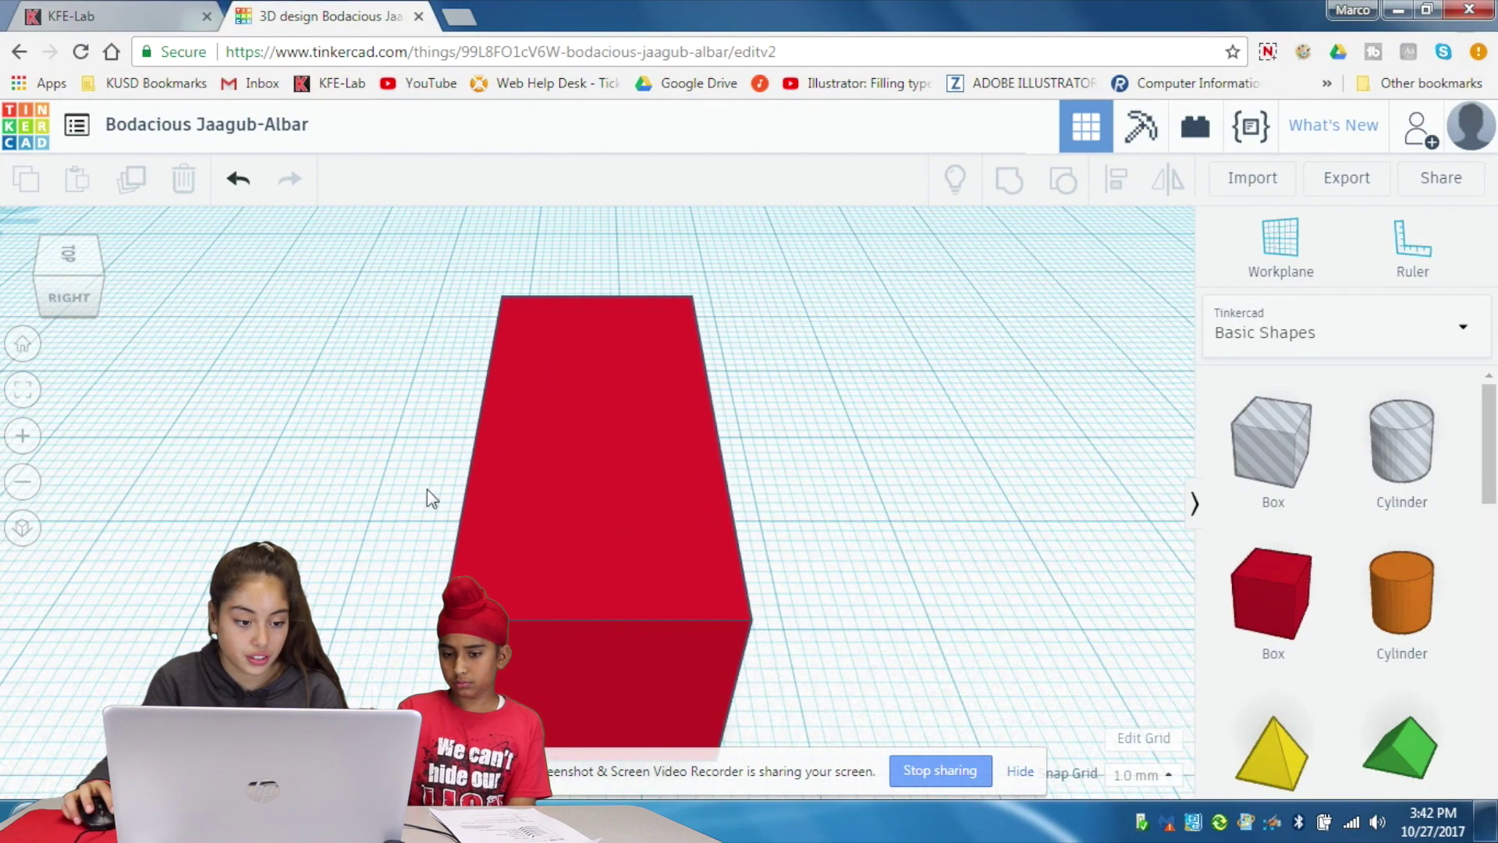
{"action": "left_click", "coordinate": [530, 480]}
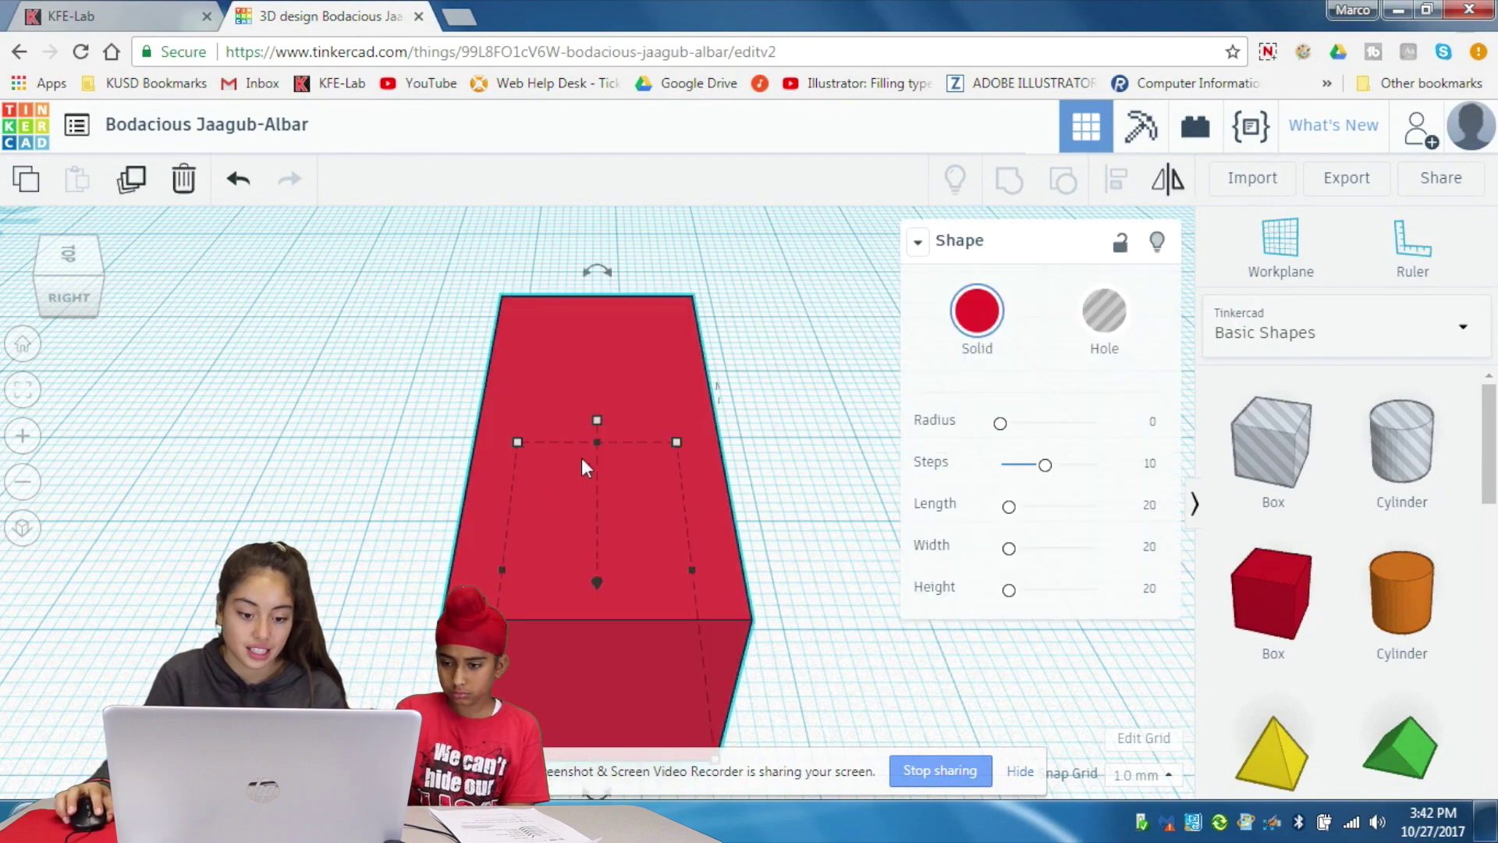
{"action": "left_click", "coordinate": [439, 415]}
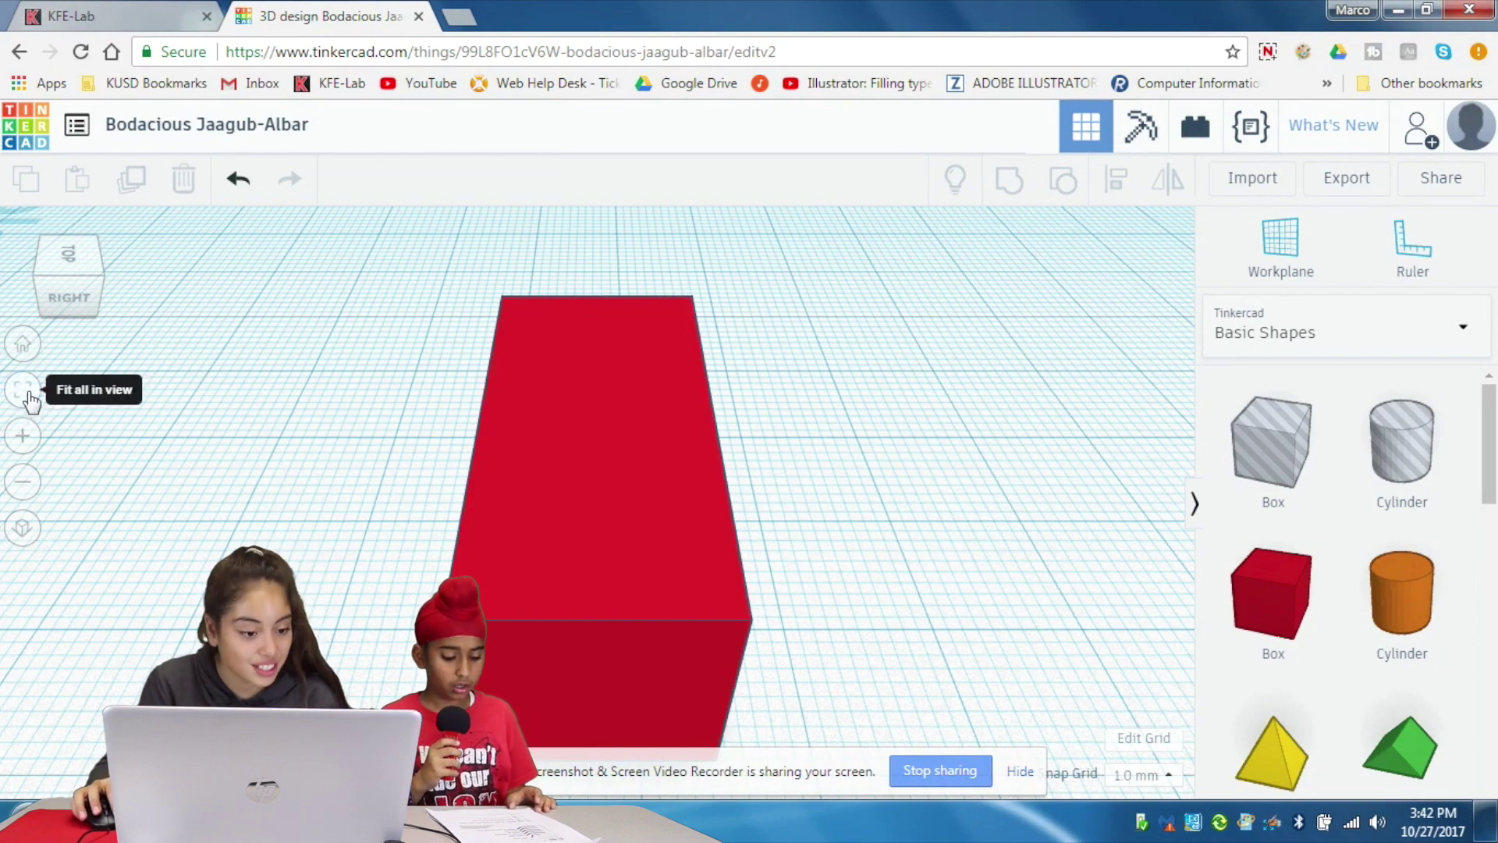
- Reset to the home view, zoom in, return home, then zoom closer on the red box
{"action": "left_click", "coordinate": [26, 340]}
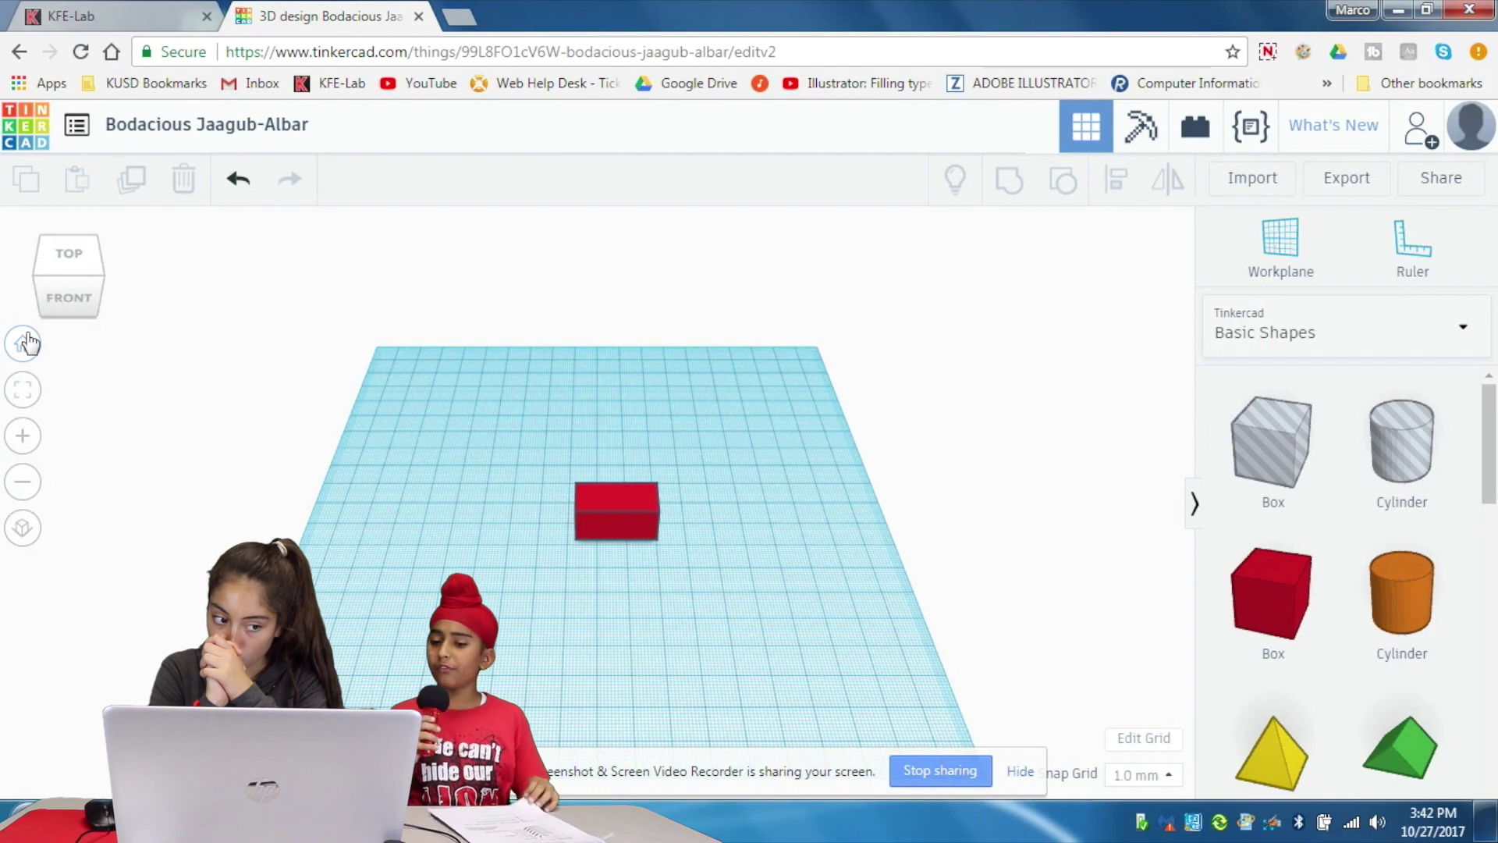
{"action": "left_click", "coordinate": [26, 437]}
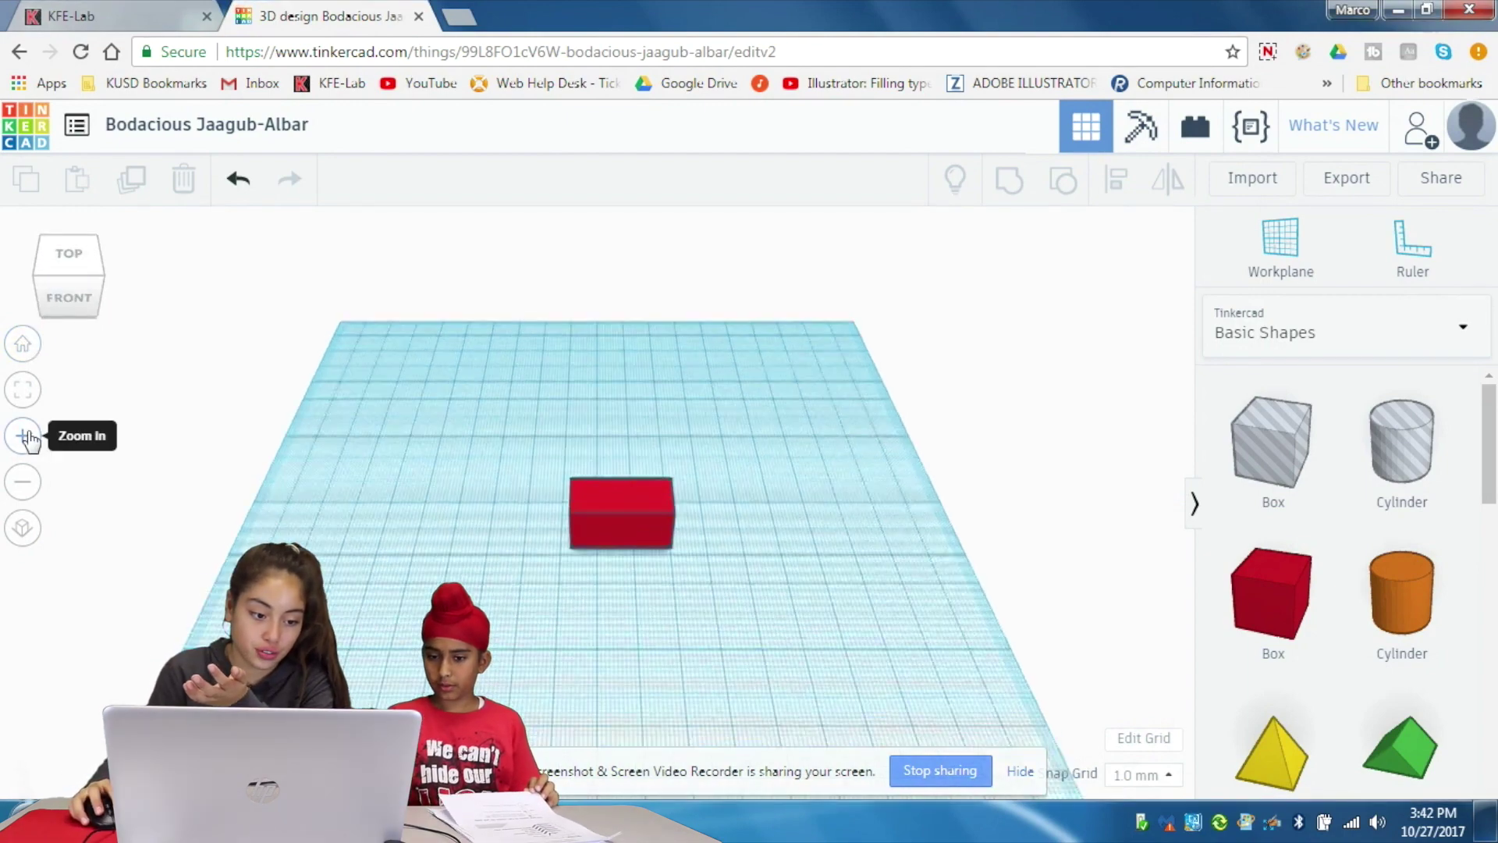
{"action": "left_click", "coordinate": [25, 343]}
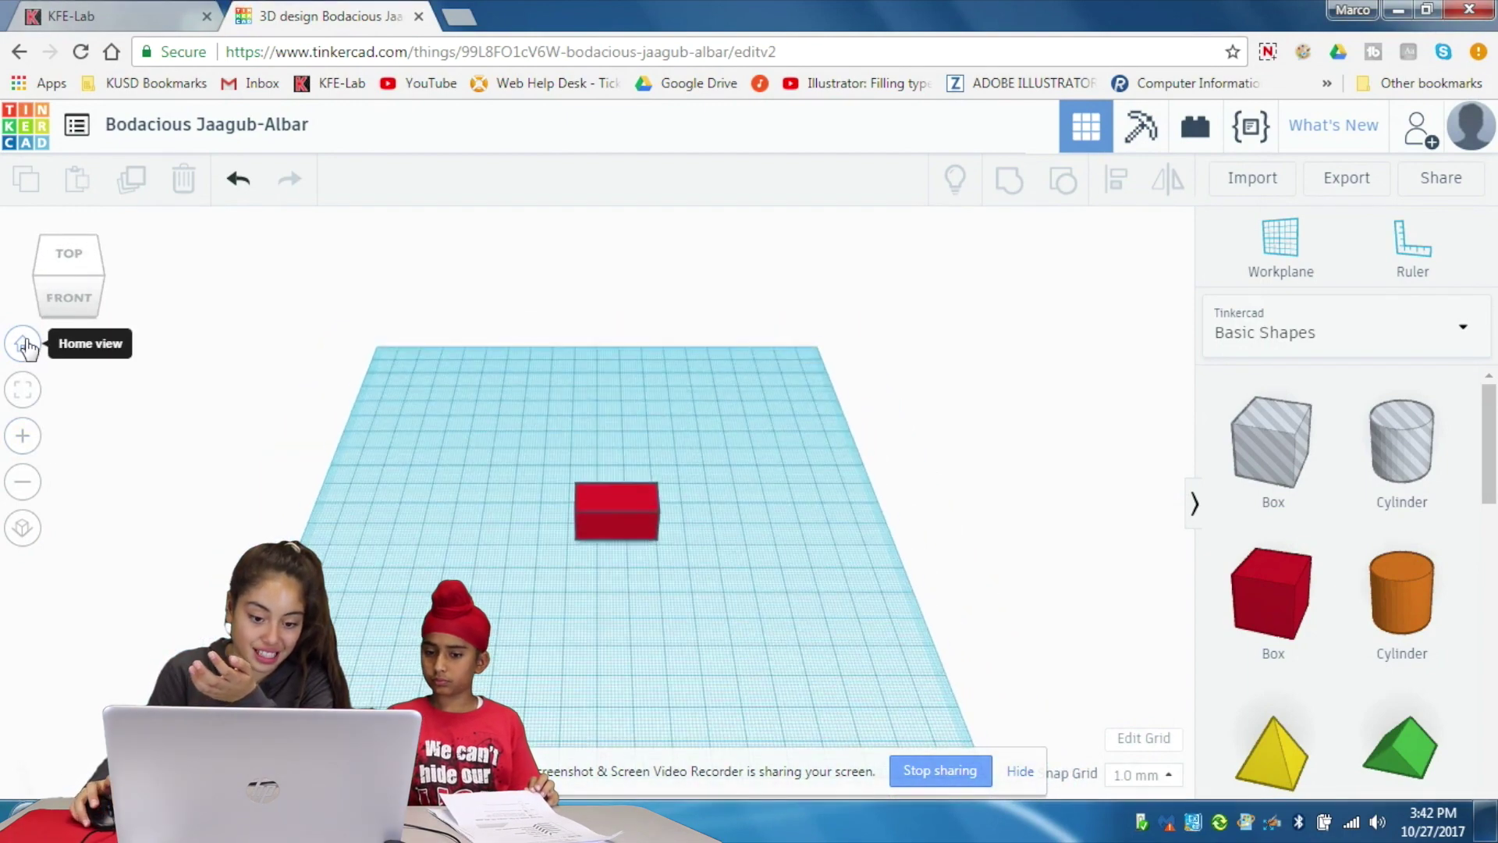
{"action": "left_click", "coordinate": [26, 438]}
{"action": "left_click", "coordinate": [25, 438]}
{"action": "left_click", "coordinate": [29, 442]}
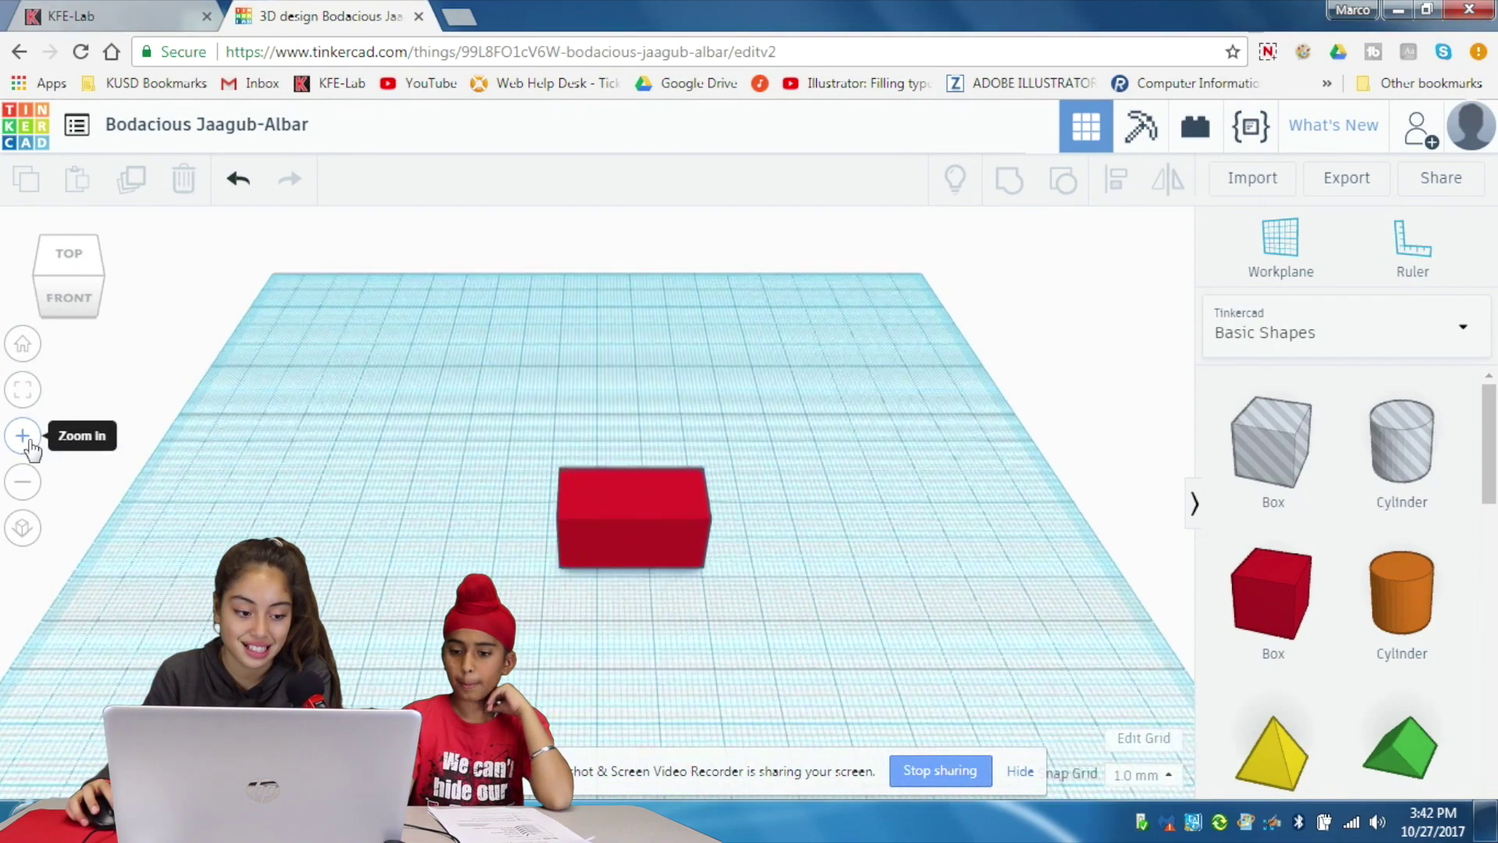
{"action": "left_click", "coordinate": [29, 441]}
{"action": "left_click", "coordinate": [29, 442]}
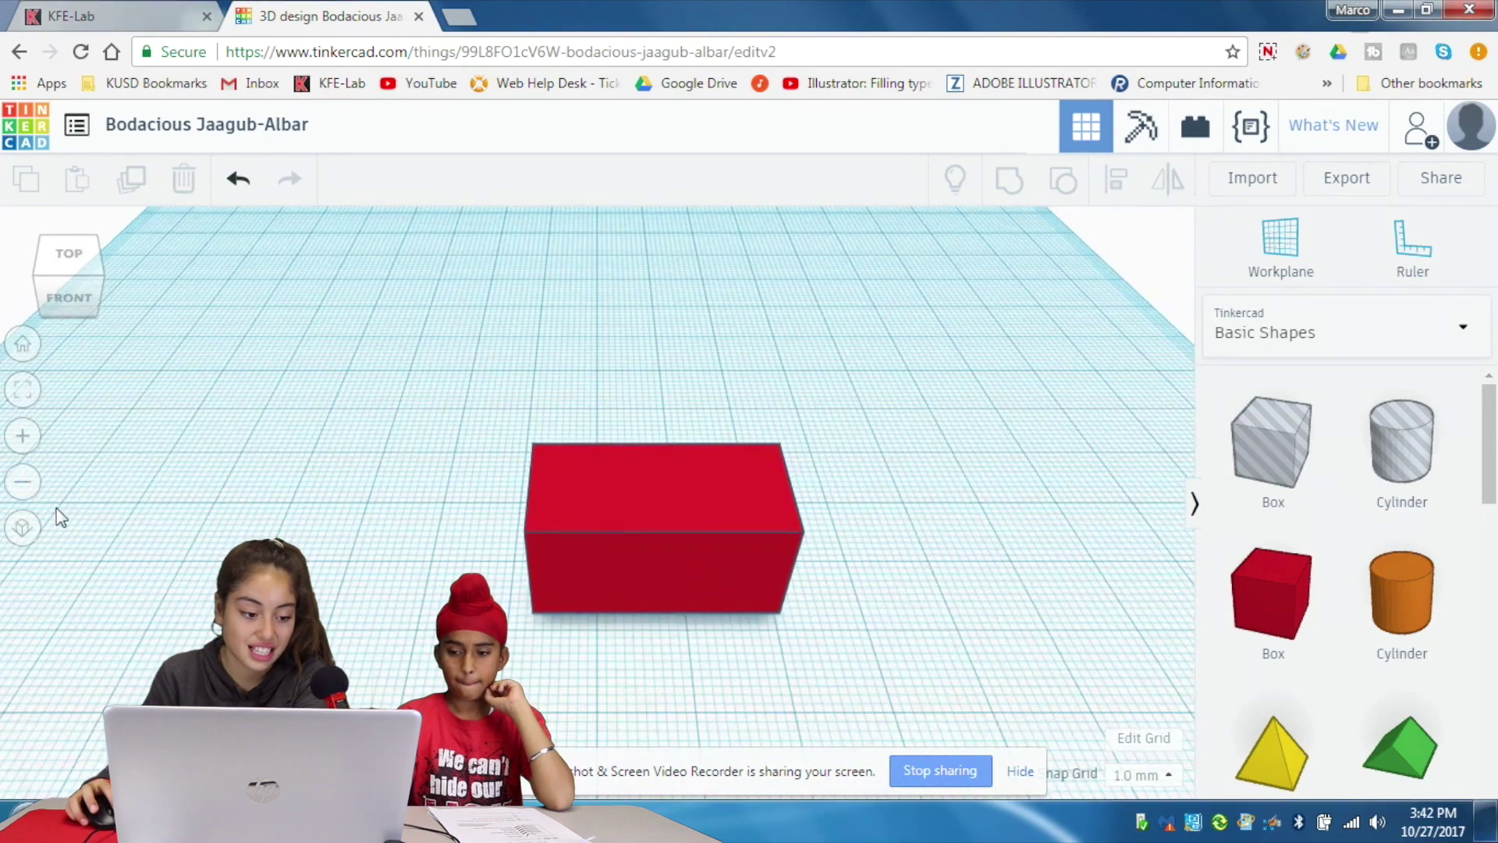
{"action": "left_click", "coordinate": [25, 483]}
{"action": "left_click", "coordinate": [26, 484]}
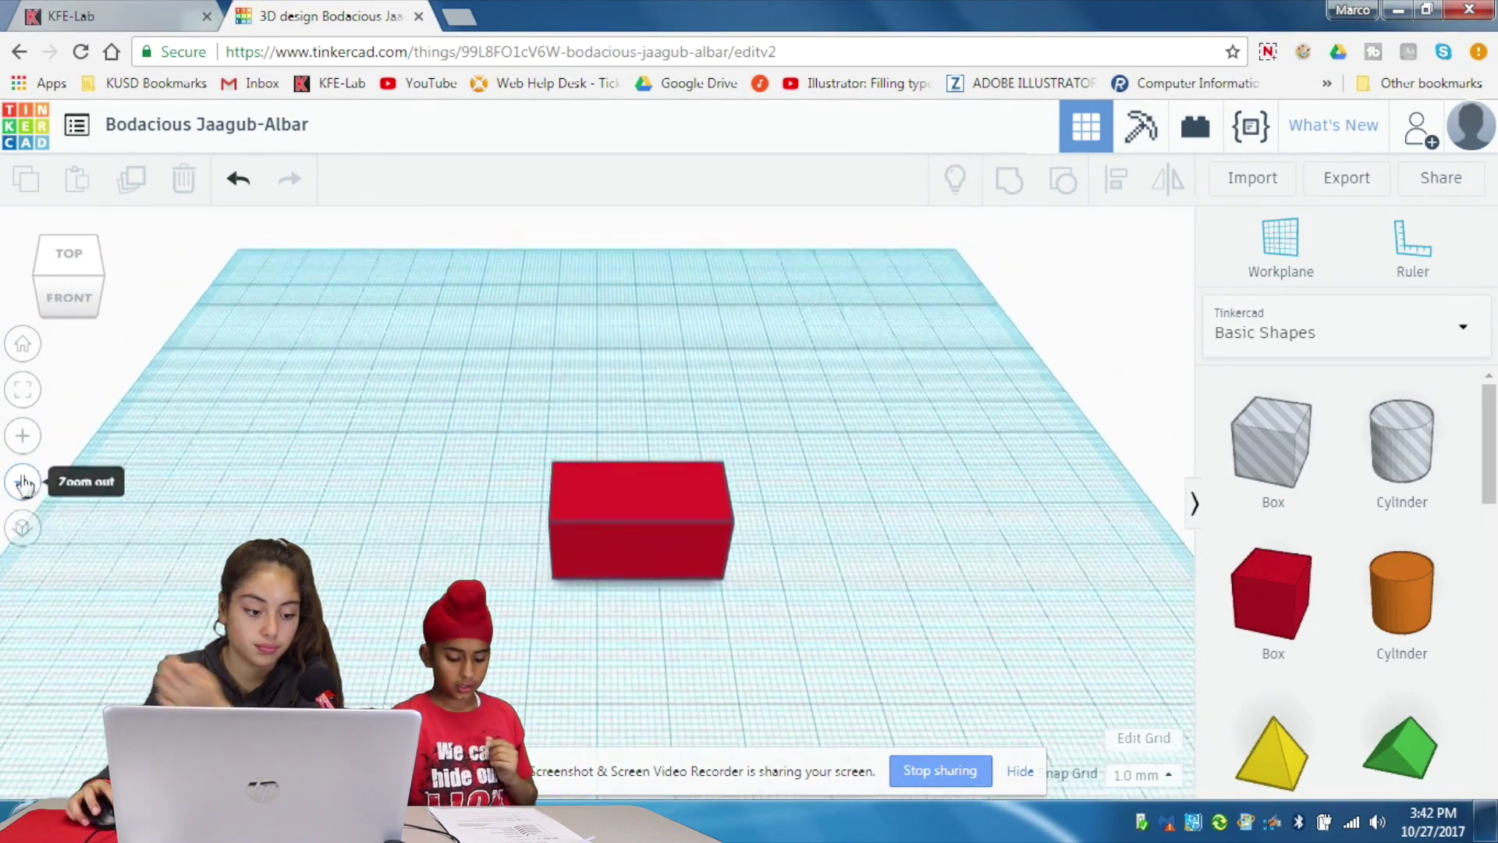
{"action": "left_click", "coordinate": [25, 484]}
{"action": "left_click", "coordinate": [26, 483]}
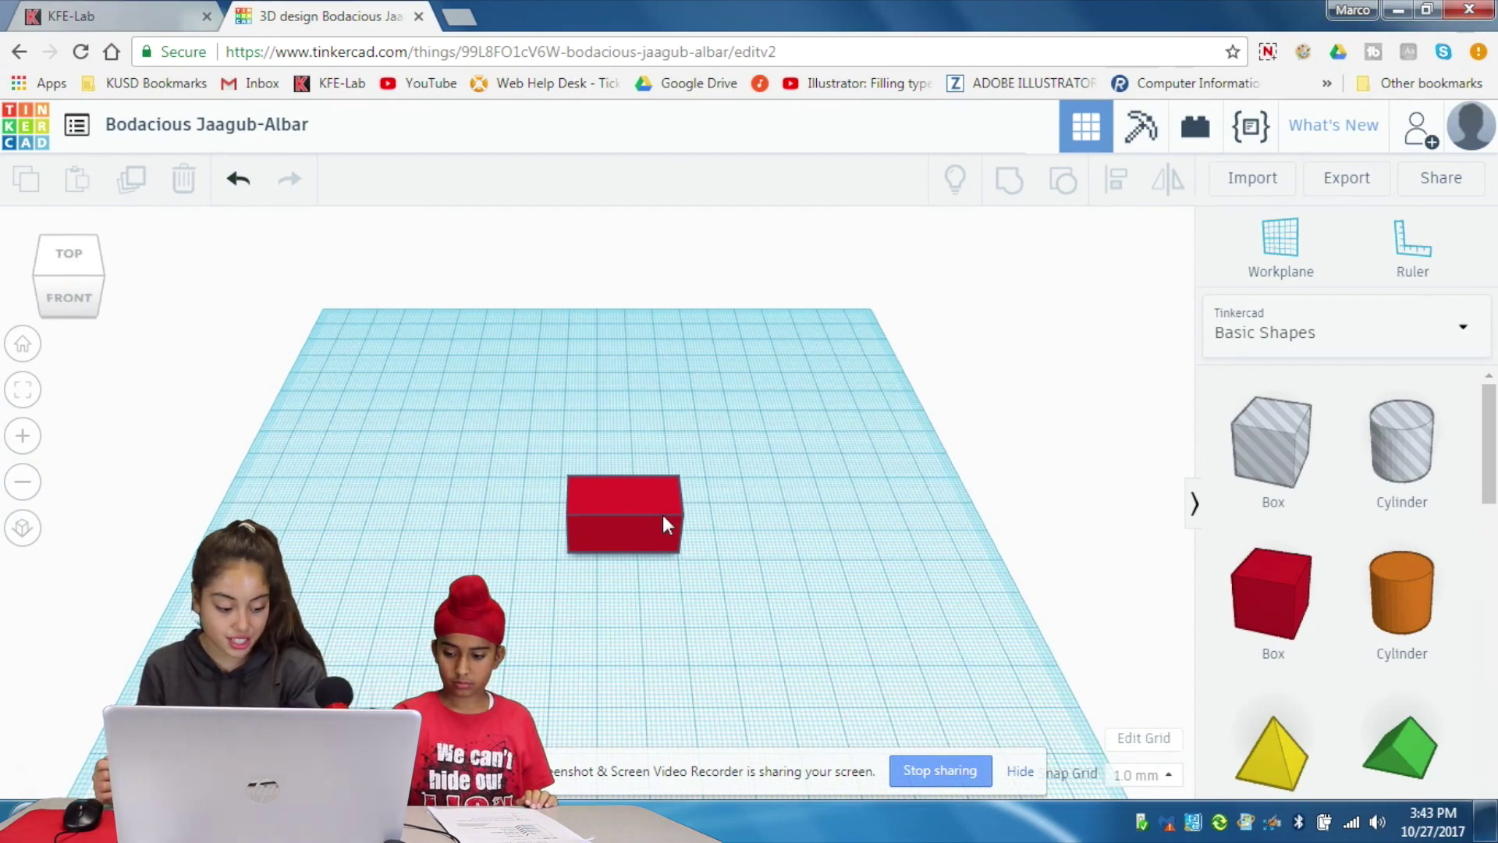
- Orbit the workplane to a top-down view, then tilt it toward the viewer
{"action": "right_click_drag", "start_coordinate": [662, 521], "coordinate": [730, 469]}
{"action": "right_click_drag", "start_coordinate": [767, 607], "coordinate": [765, 710]}
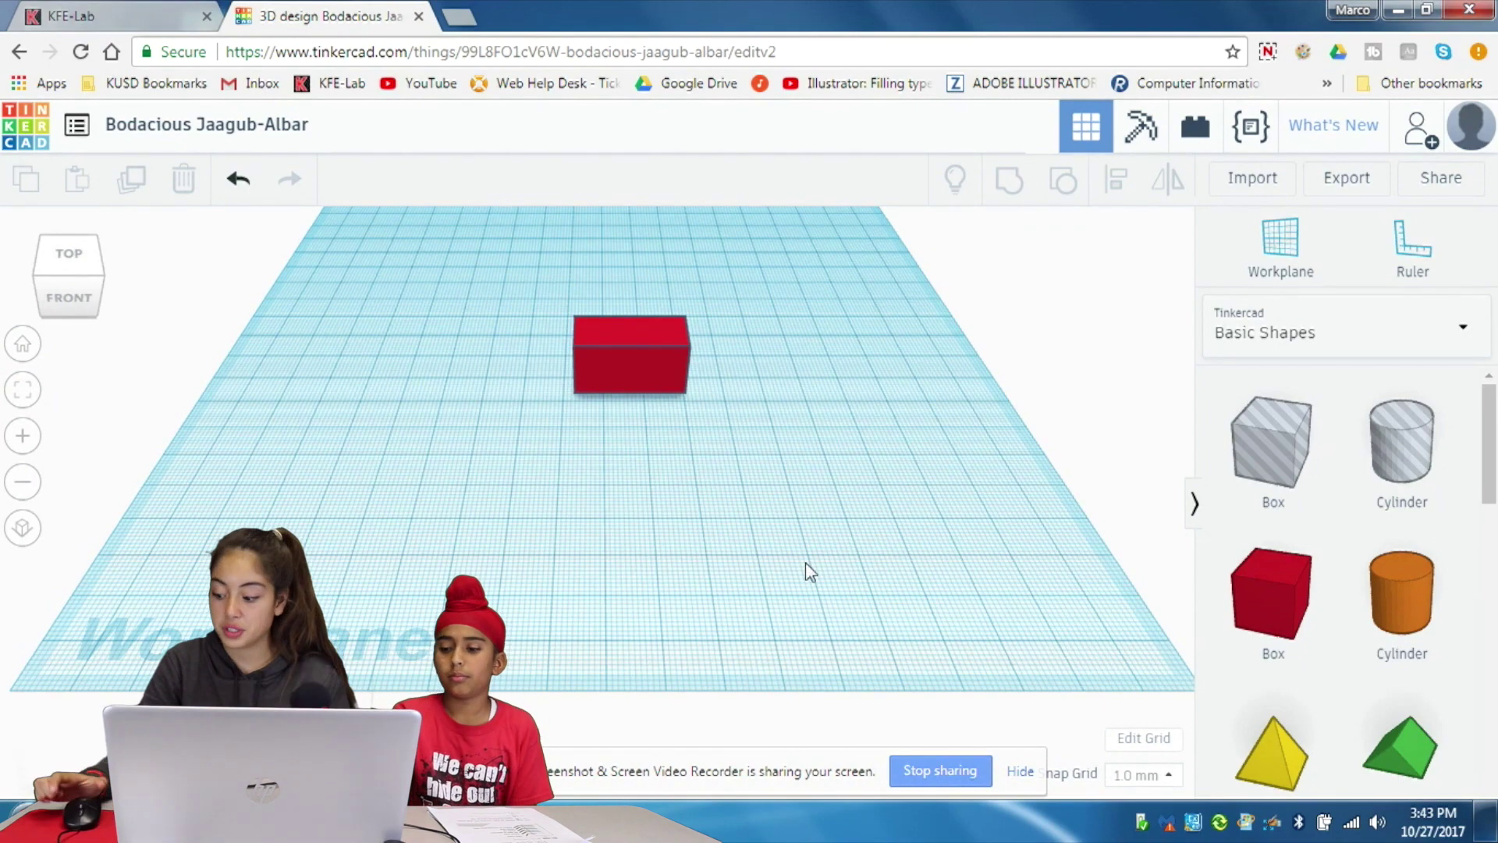
{"action": "mouse_move", "coordinate": [803, 568]}
{"action": "right_mouse_down"}
{"action": "mouse_move", "coordinate": [783, 528]}
{"action": "mouse_move", "coordinate": [713, 593]}
{"action": "mouse_move", "coordinate": [377, 485]}
{"action": "mouse_move", "coordinate": [635, 444]}
{"action": "mouse_move", "coordinate": [645, 492]}
{"action": "mouse_move", "coordinate": [896, 592]}
{"action": "mouse_move", "coordinate": [742, 692]}
{"action": "mouse_move", "coordinate": [749, 555]}
{"action": "mouse_move", "coordinate": [796, 550]}
{"action": "mouse_move", "coordinate": [788, 589]}
{"action": "right_mouse_up"}
- Marquee-select the red box, deselect it, and tilt the workplane view slightly
{"action": "left_click_drag", "start_coordinate": [789, 578], "coordinate": [483, 219]}
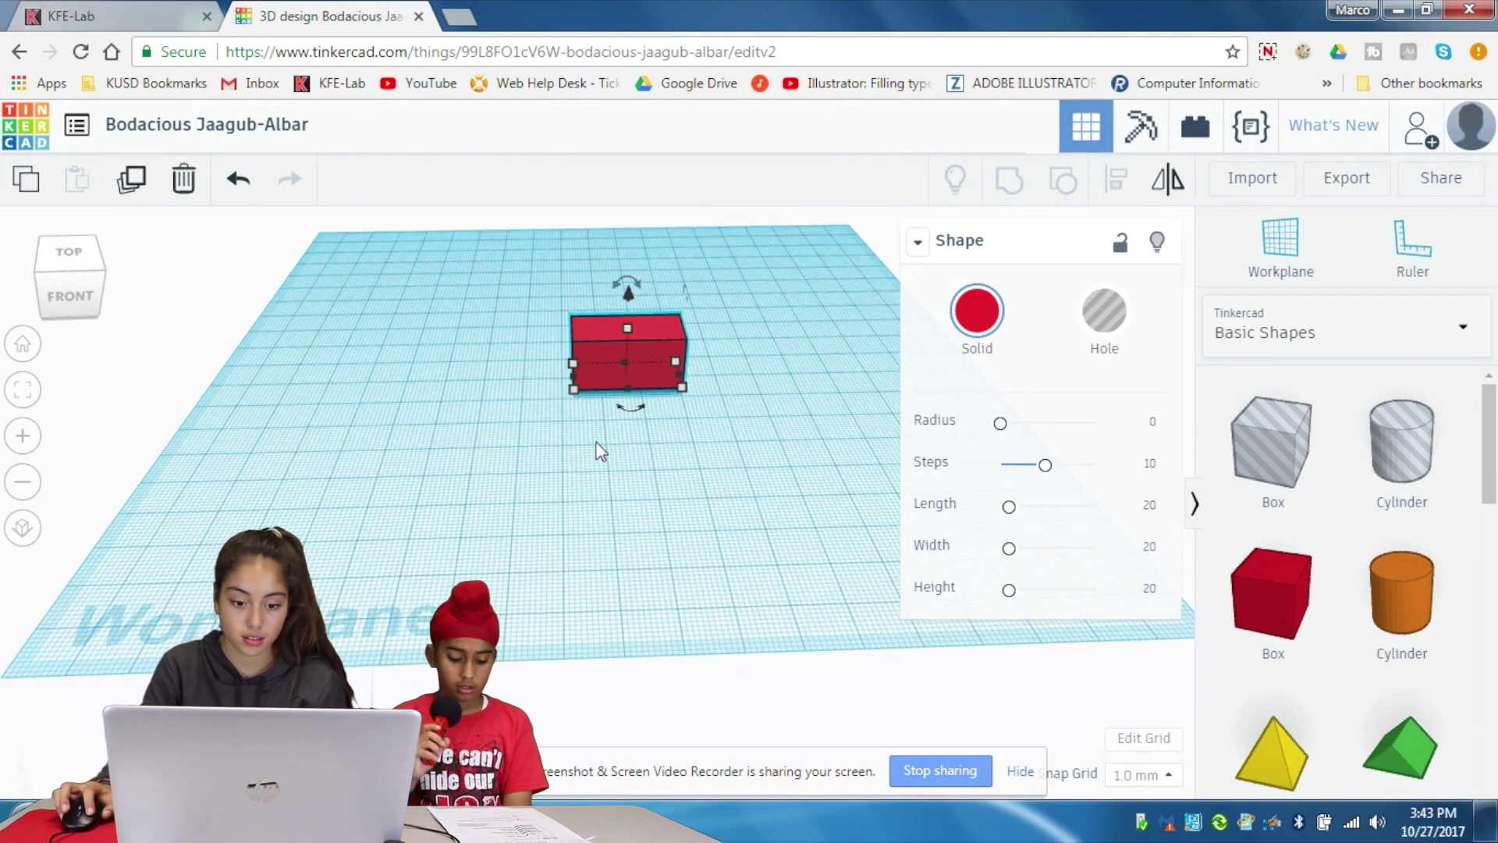
{"action": "left_click", "coordinate": [581, 468]}
{"action": "left_click_drag", "start_coordinate": [539, 503], "coordinate": [421, 478]}
{"action": "right_click_drag", "start_coordinate": [422, 479], "coordinate": [670, 460]}
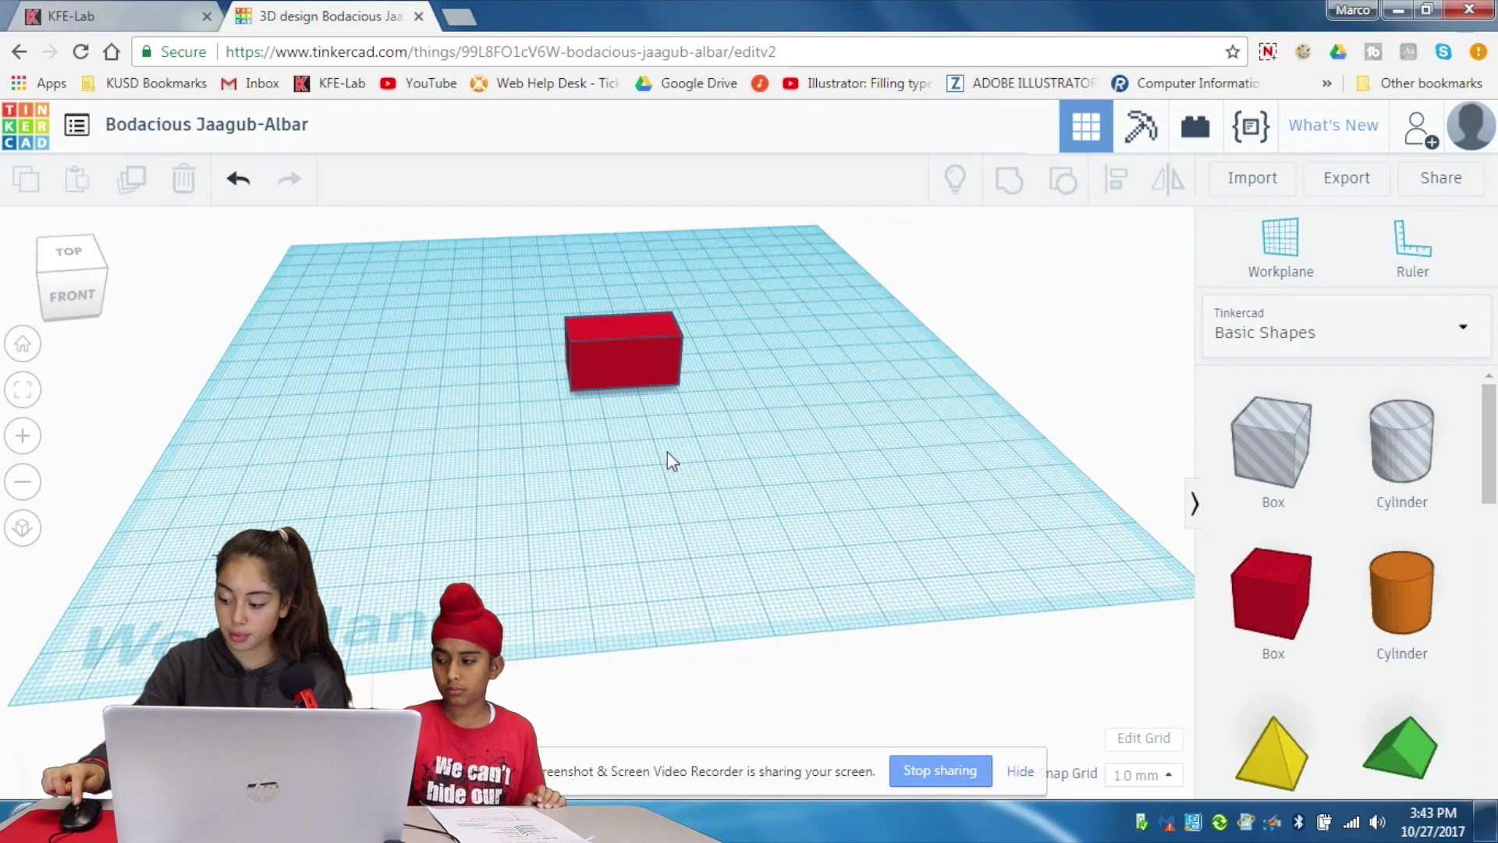
- Zoom out and orbit to look down on the workplane, then nudge the red box right
{"action": "scroll", "coordinate": [667, 451], "scroll_direction": "up", "scroll_amount": 3}
{"action": "scroll", "coordinate": [667, 452], "scroll_direction": "up", "scroll_amount": 3}
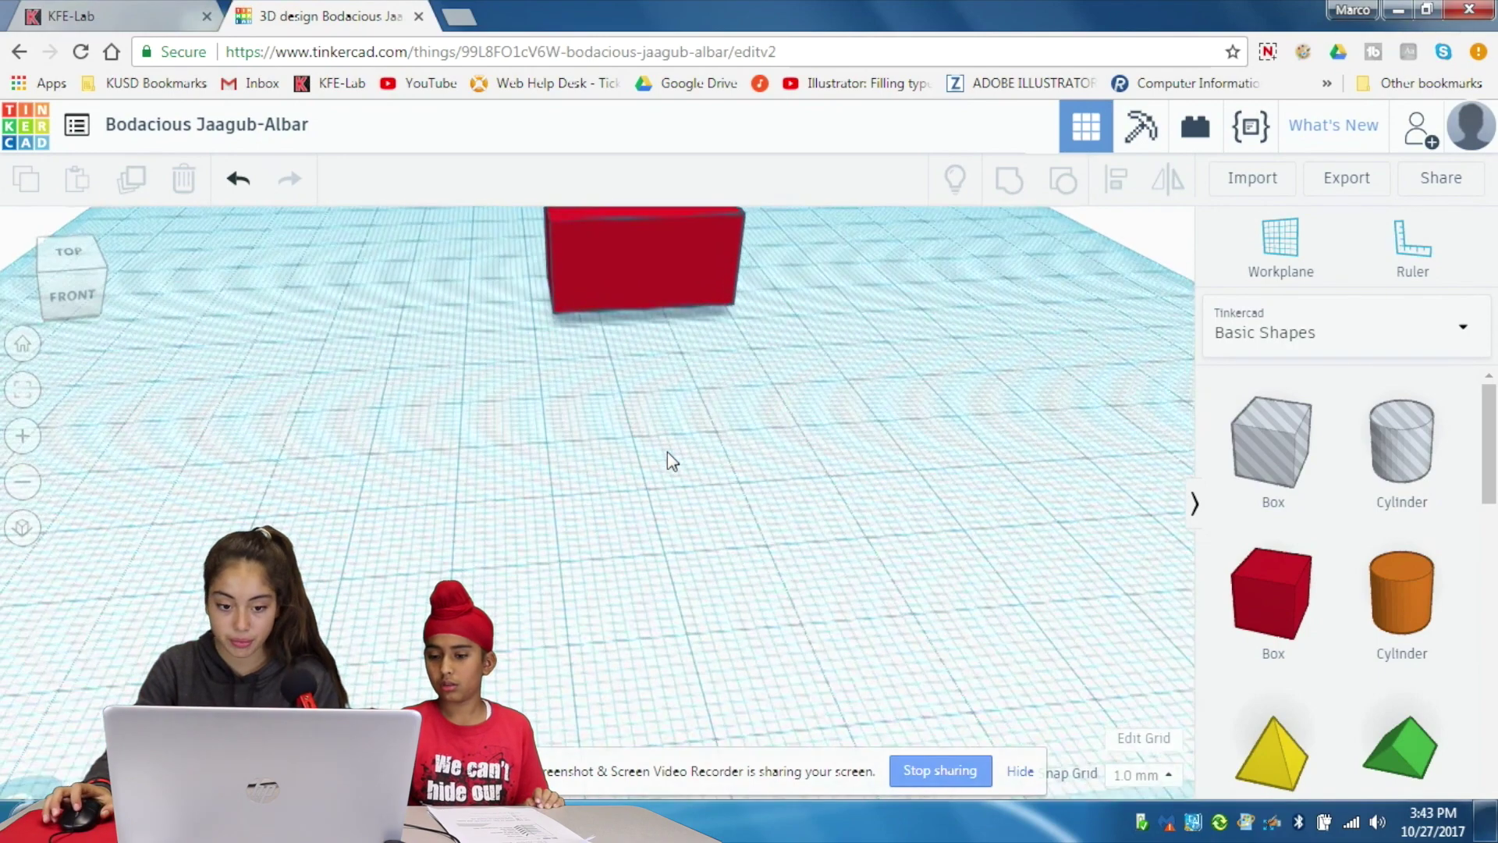
{"action": "scroll", "coordinate": [675, 419], "scroll_direction": "down", "scroll_amount": 5}
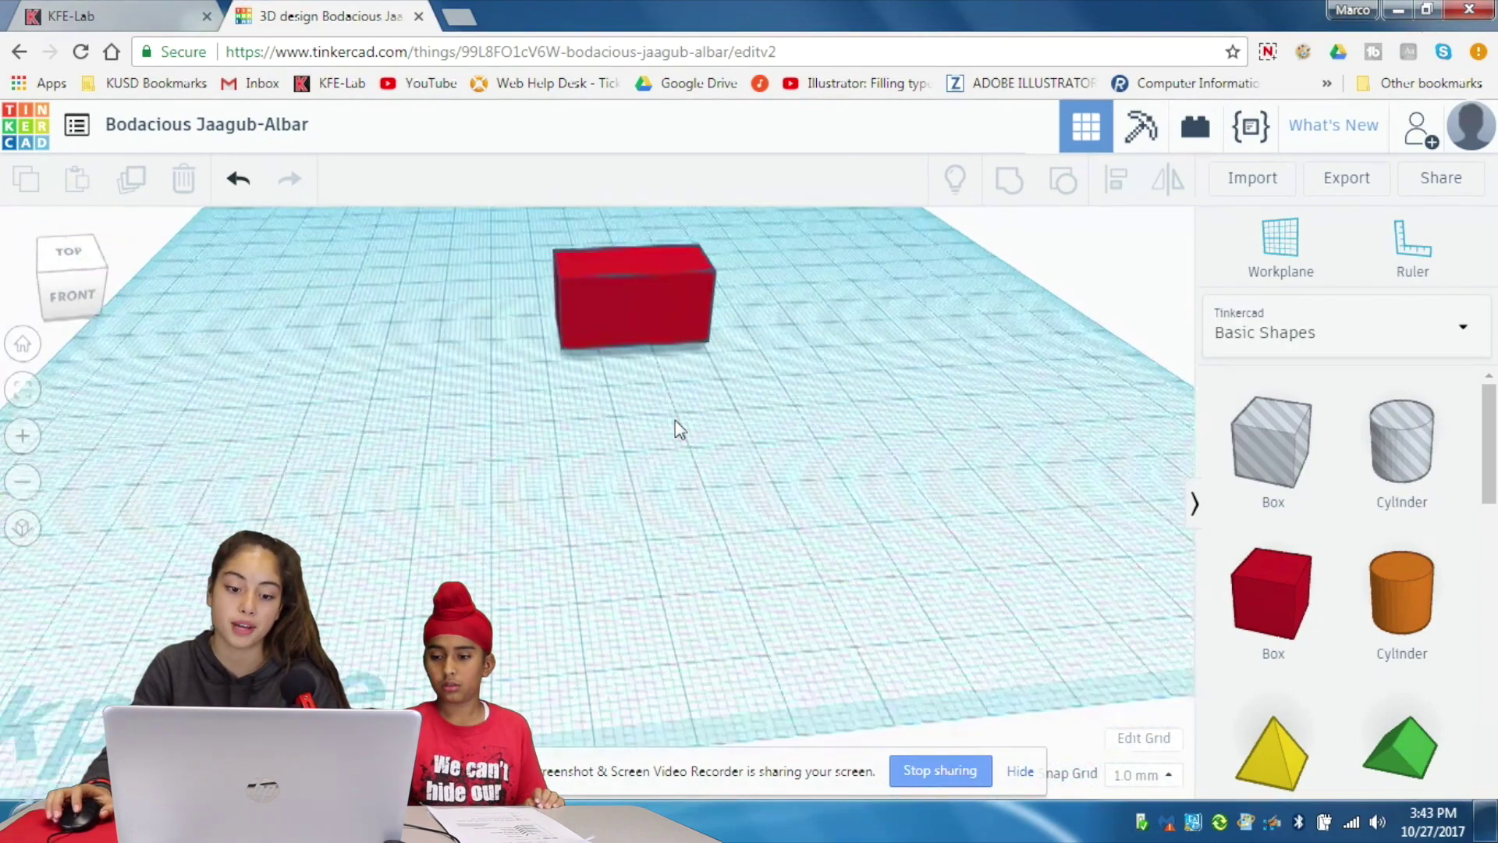
{"action": "left_click_drag", "start_coordinate": [648, 459], "coordinate": [554, 459]}
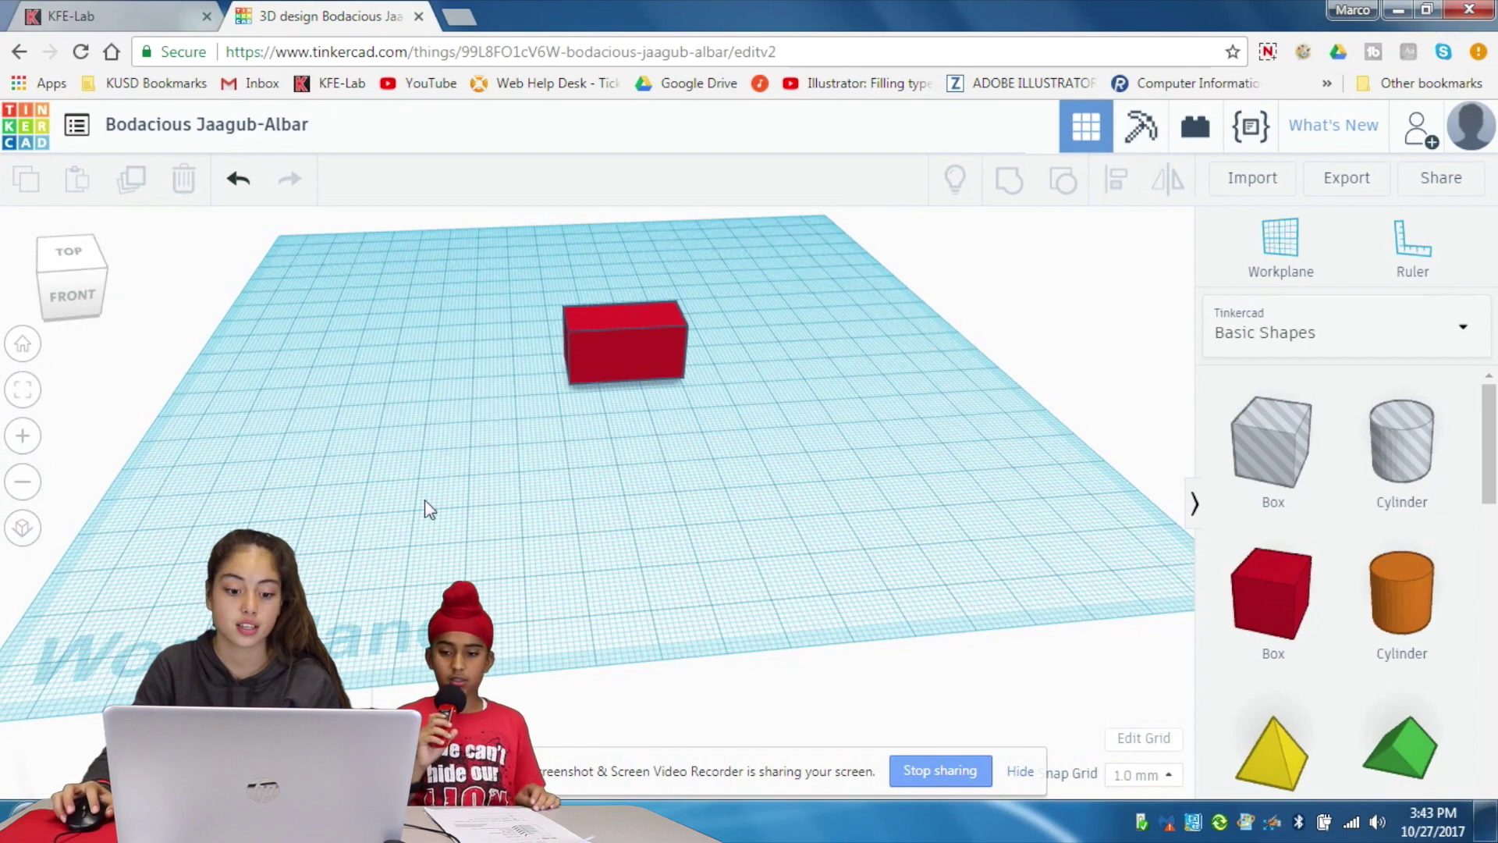
{"action": "right_click_drag", "start_coordinate": [404, 515], "coordinate": [372, 516]}
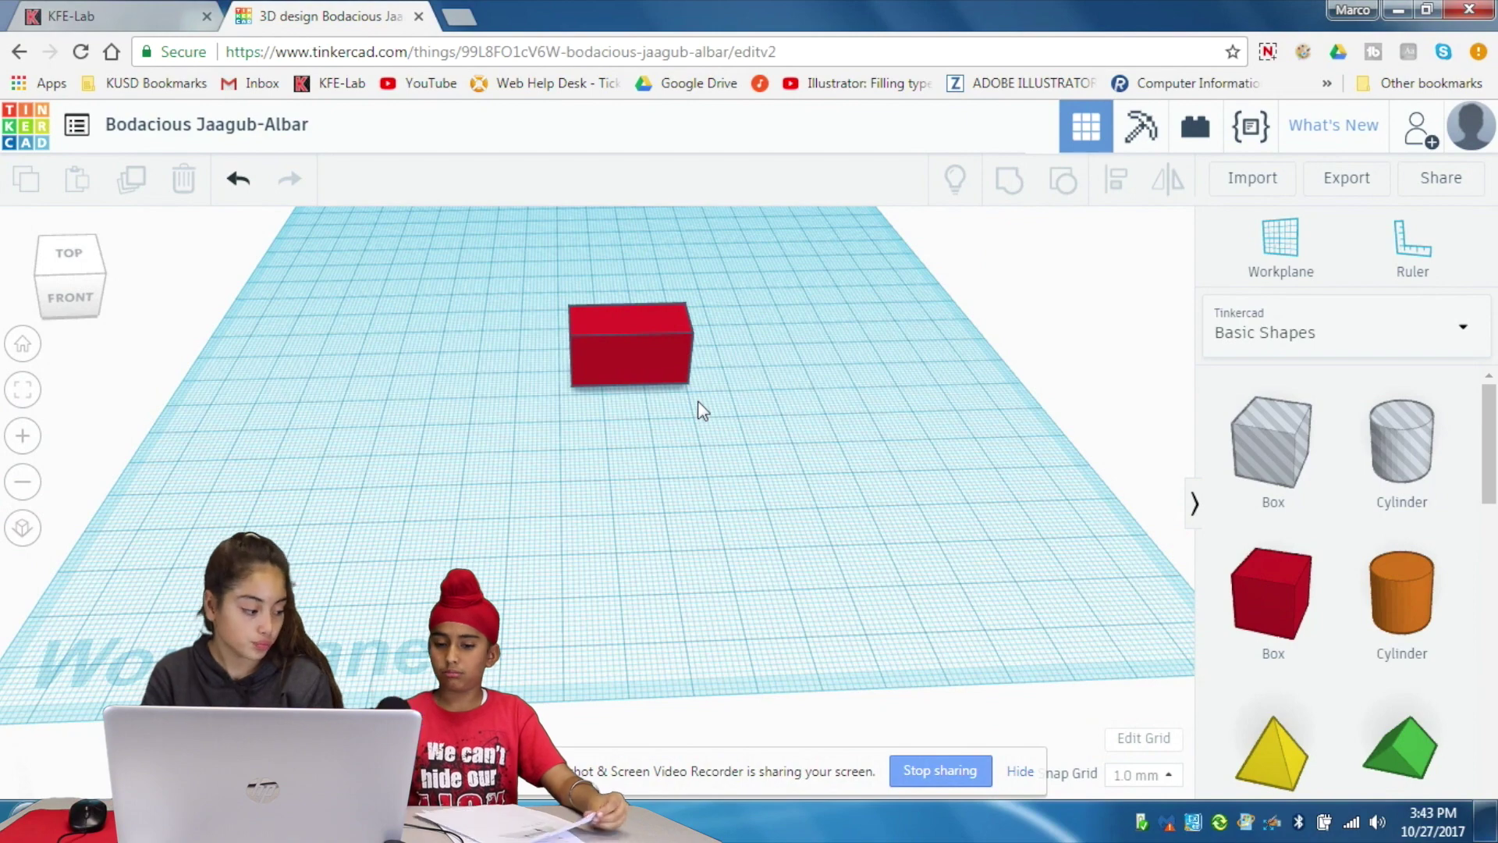
{"action": "left_click_drag", "start_coordinate": [630, 362], "coordinate": [603, 343]}
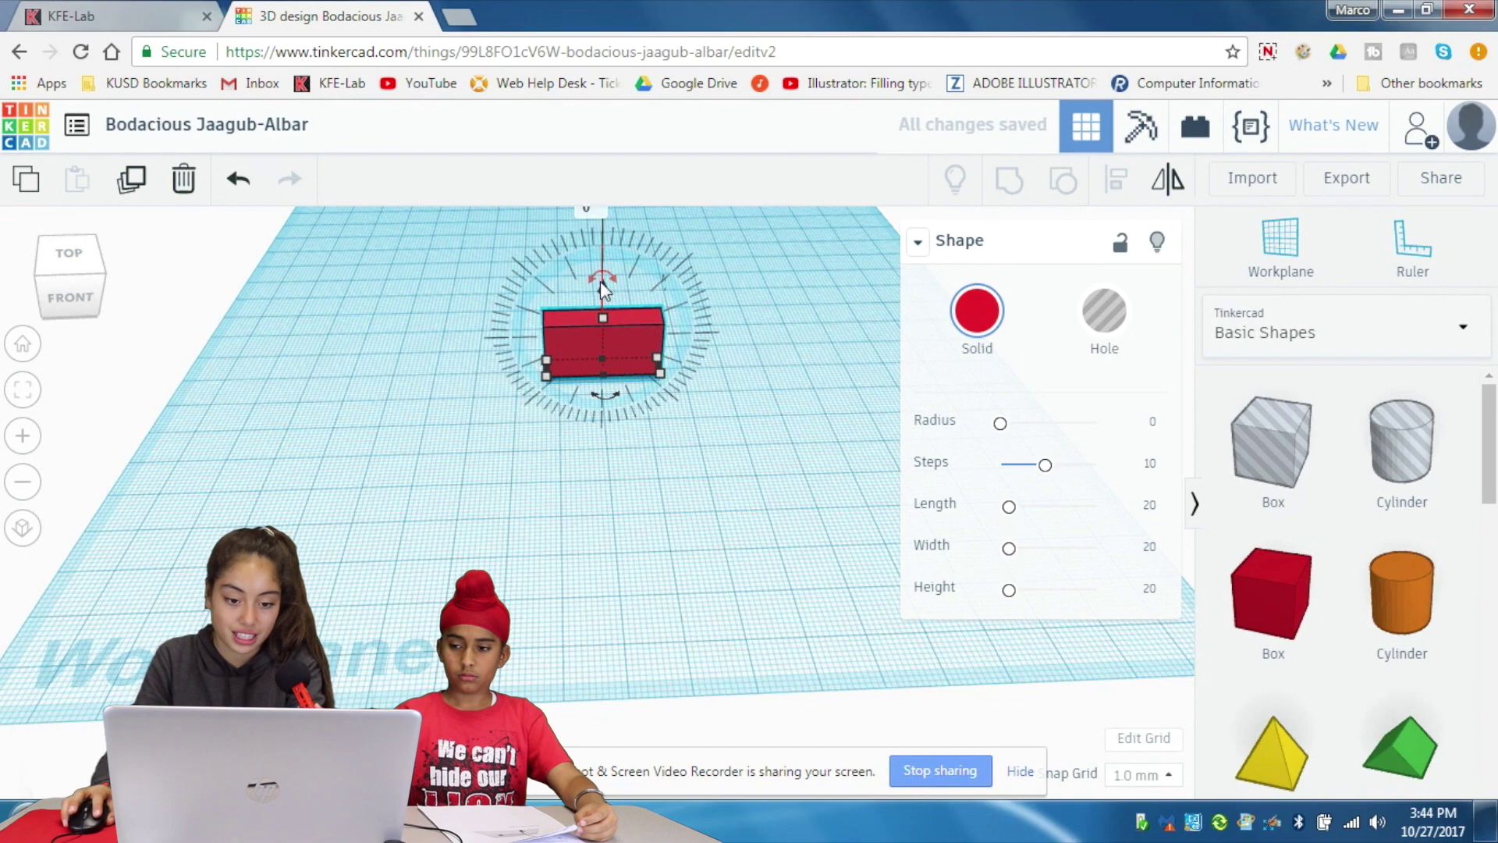
- Raise the red box off the workplane, deselect it, and return to the designs dashboard
{"action": "left_click_drag", "start_coordinate": [601, 284], "coordinate": [615, 204]}
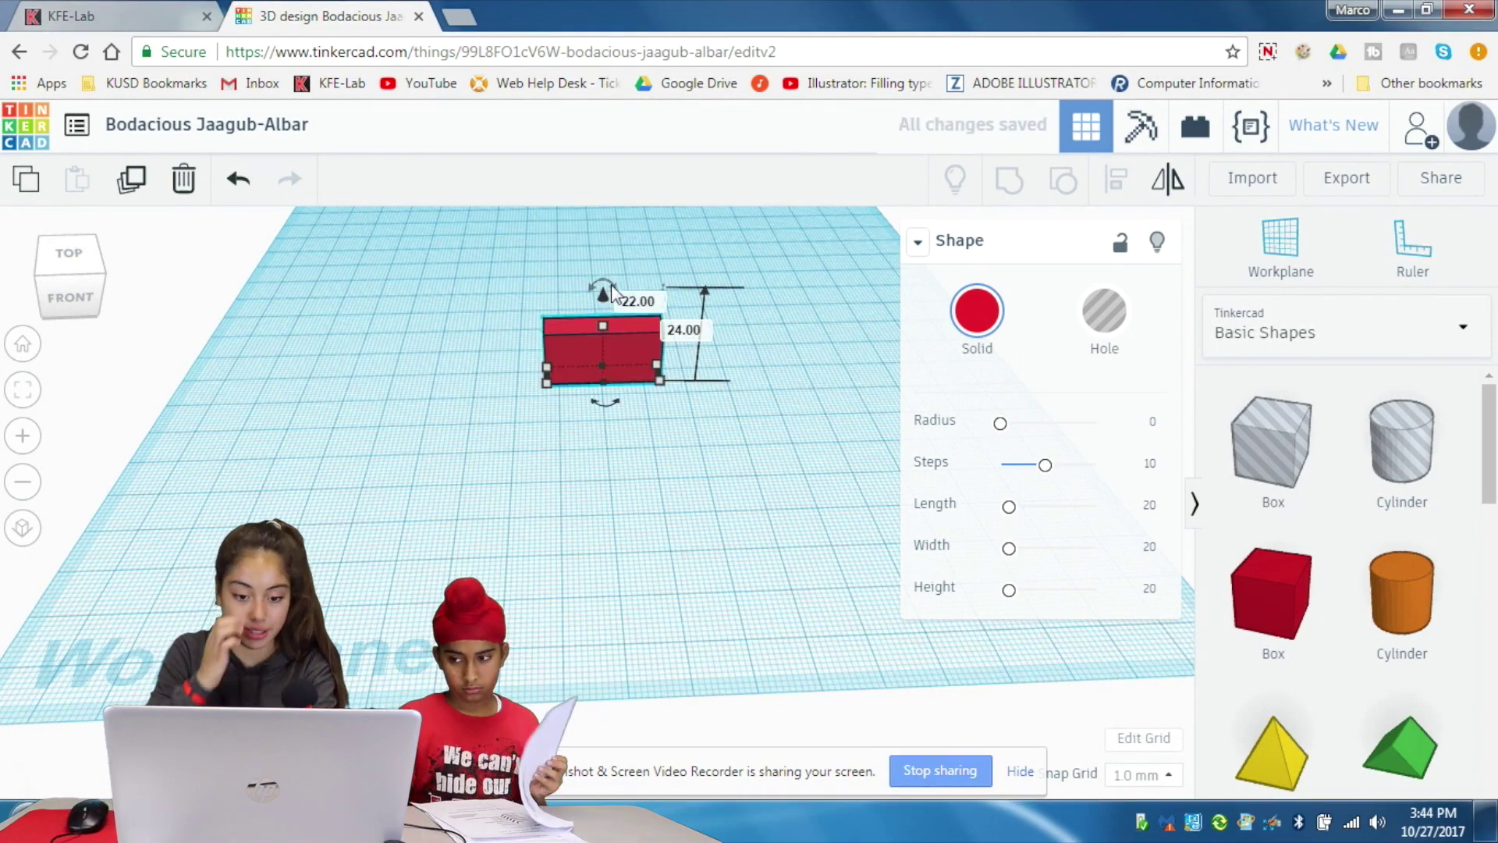
{"action": "left_click", "coordinate": [650, 495]}
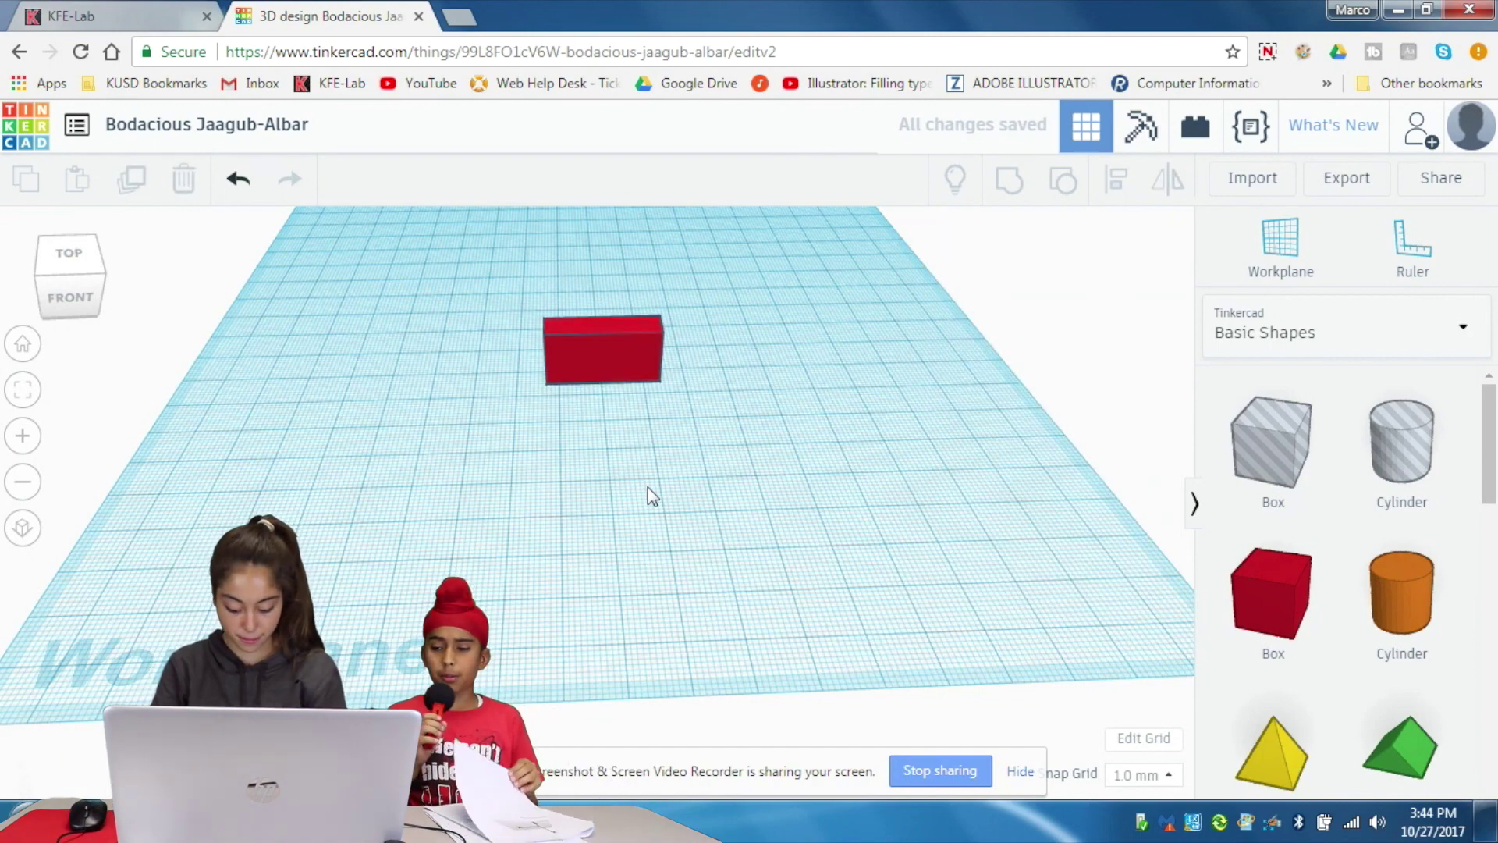
{"action": "left_click", "coordinate": [26, 129]}
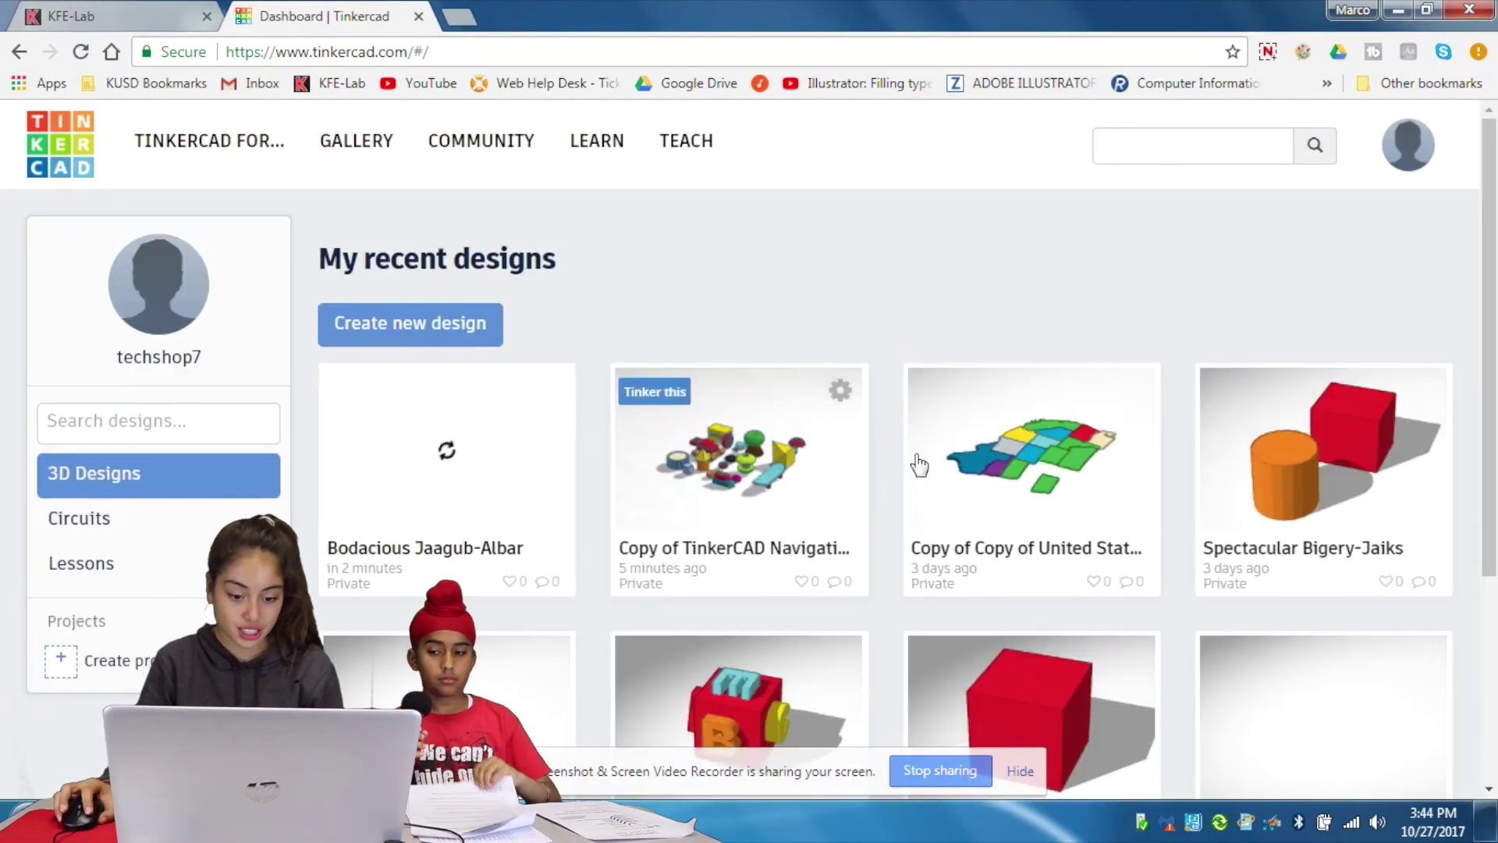
- Open 'Copy of TinkerCAD Navigation Race_rev3 Beta' from its dashboard card with Tinker this
{"action": "left_click", "coordinate": [742, 459]}
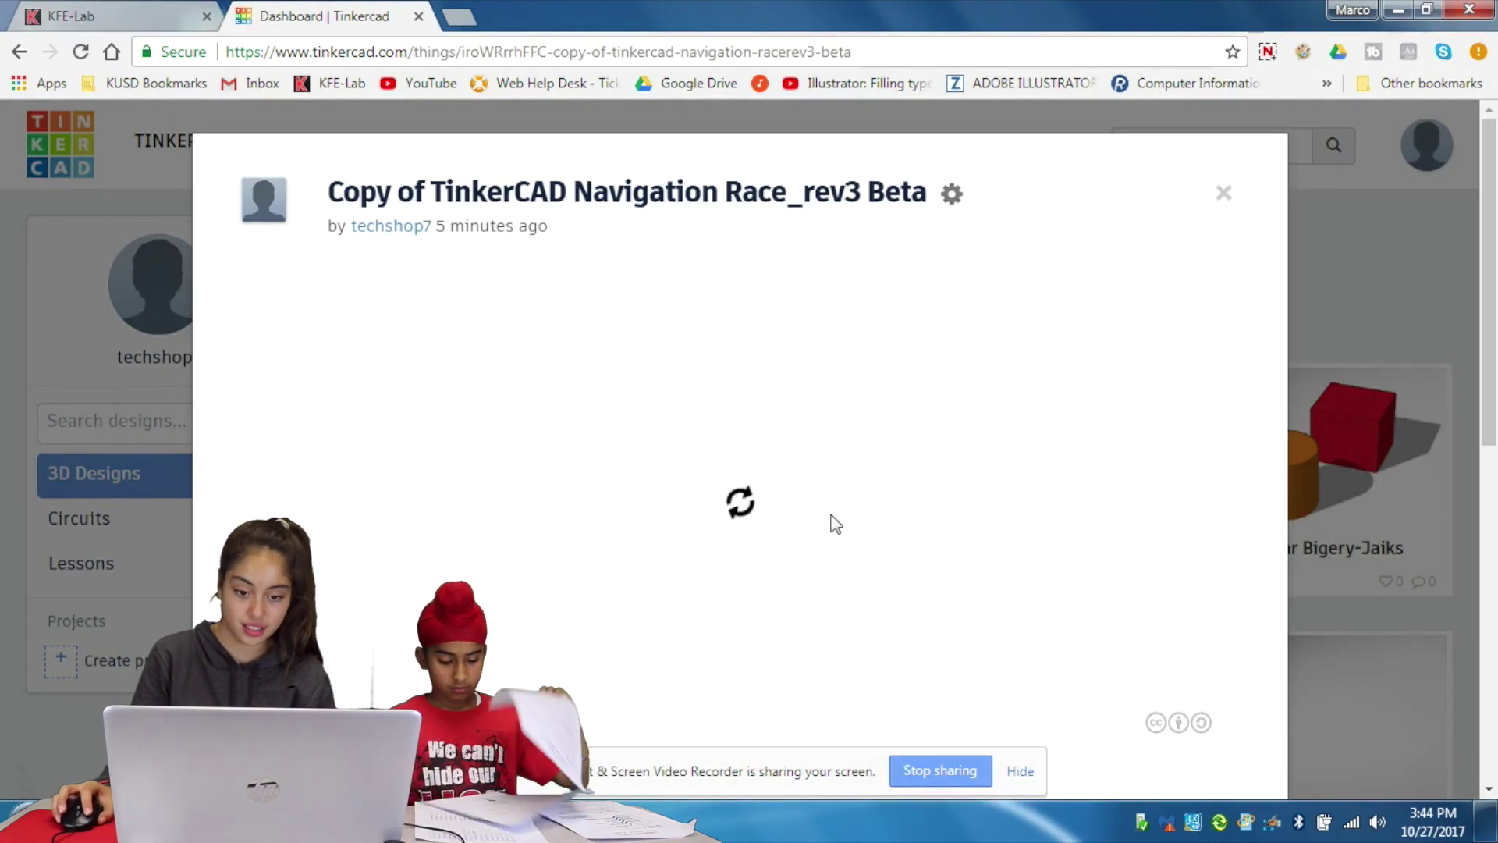
{"action": "scroll", "coordinate": [906, 688], "scroll_direction": "down", "scroll_amount": 3}
{"action": "left_click", "coordinate": [800, 472]}
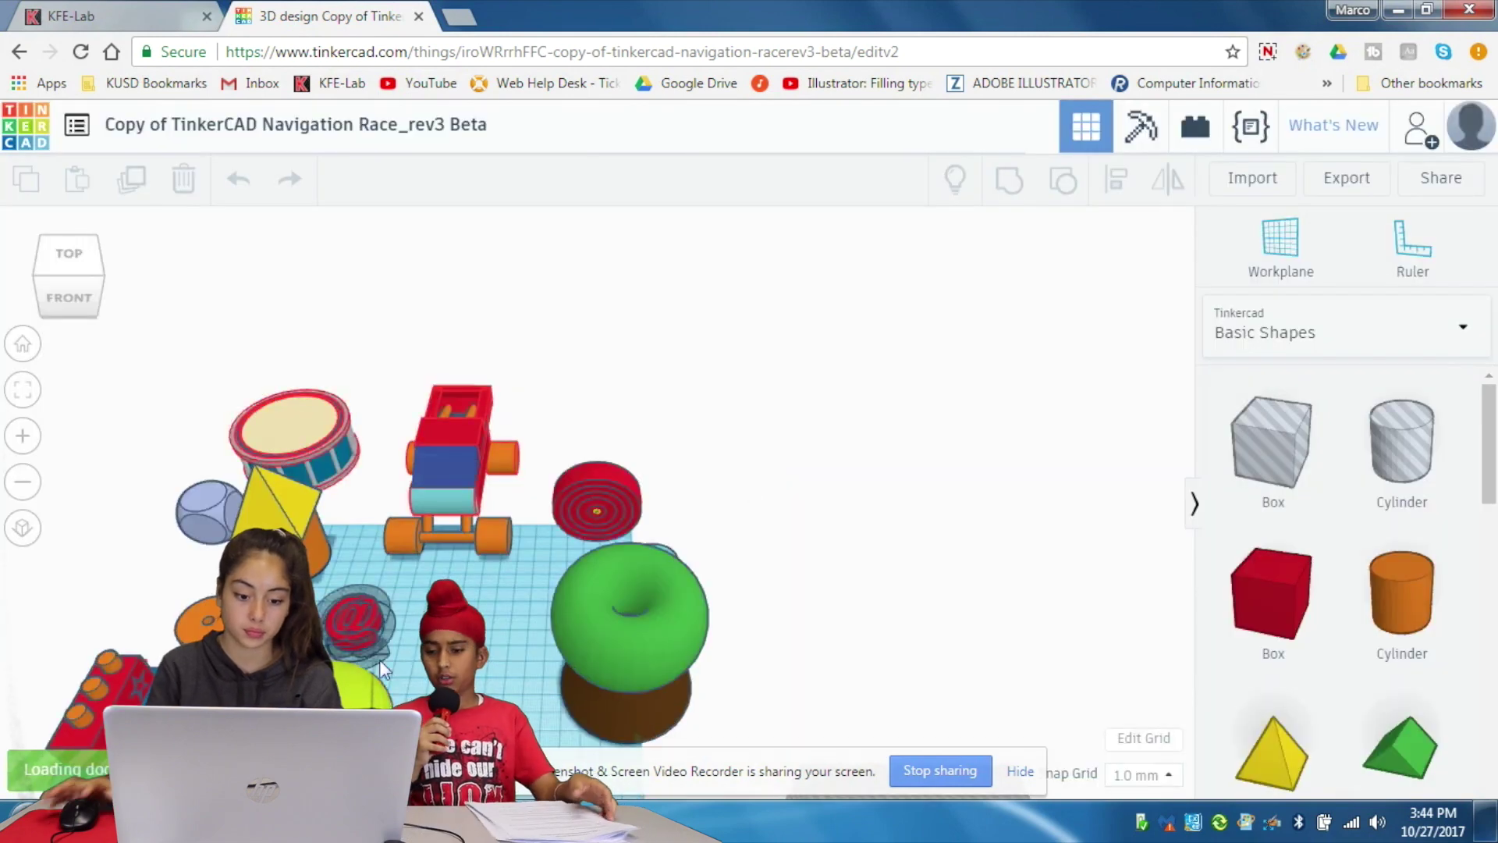
- Shift the view of the scene and select the dark ring on the workplane
{"action": "left_click_drag", "start_coordinate": [835, 599], "coordinate": [916, 555]}
{"action": "left_click_drag", "start_coordinate": [401, 663], "coordinate": [444, 624]}
{"action": "right_click_drag", "start_coordinate": [445, 624], "coordinate": [406, 616]}
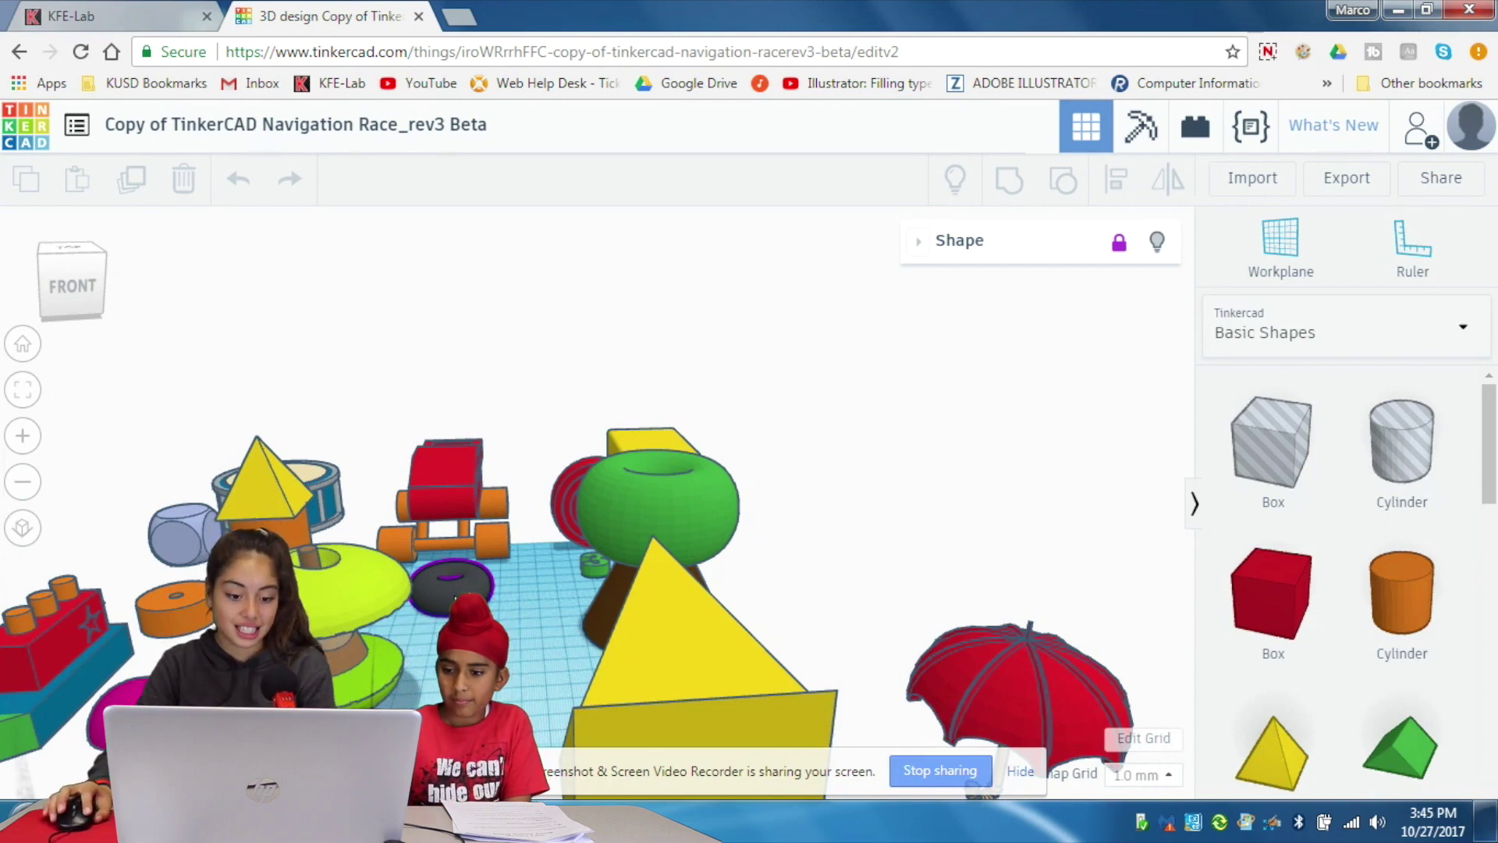
- Select the green torus, fit it in view, and orbit to look down into its hole
{"action": "left_click", "coordinate": [651, 506]}
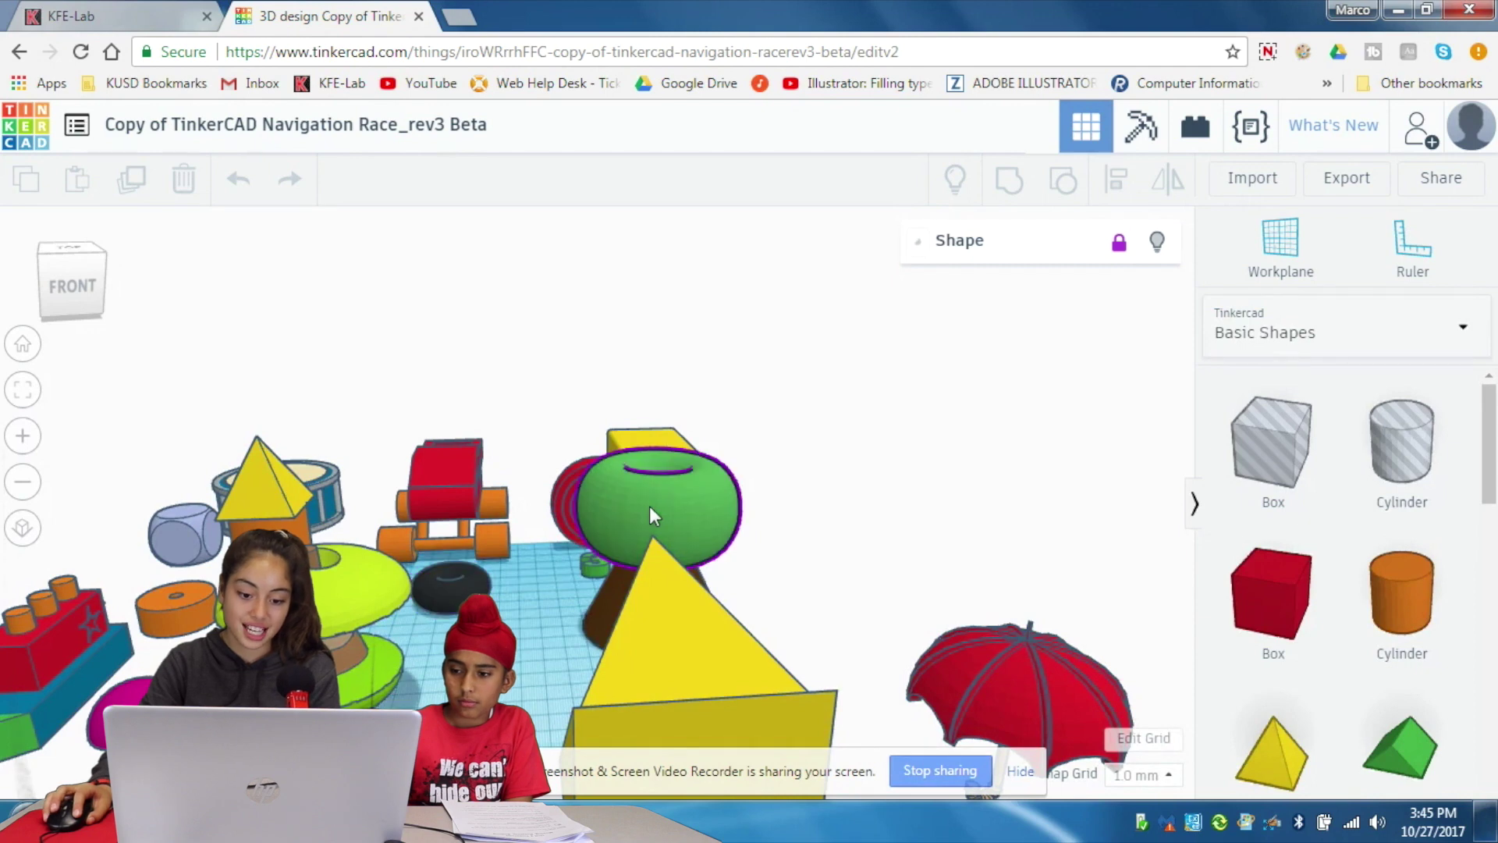
{"action": "left_click", "coordinate": [24, 387]}
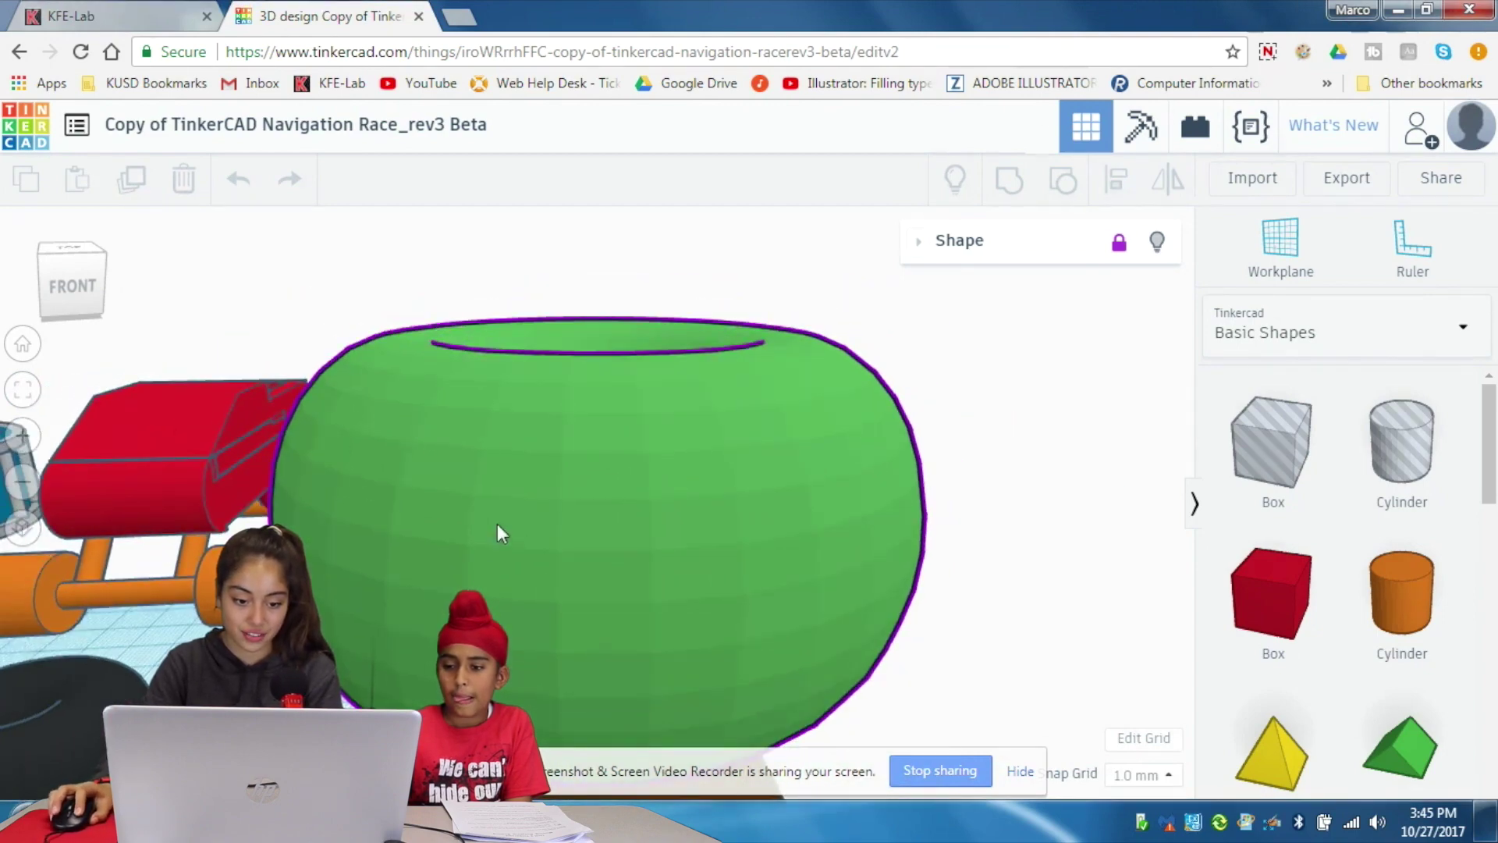
{"action": "right_click_drag", "start_coordinate": [498, 523], "coordinate": [535, 781]}
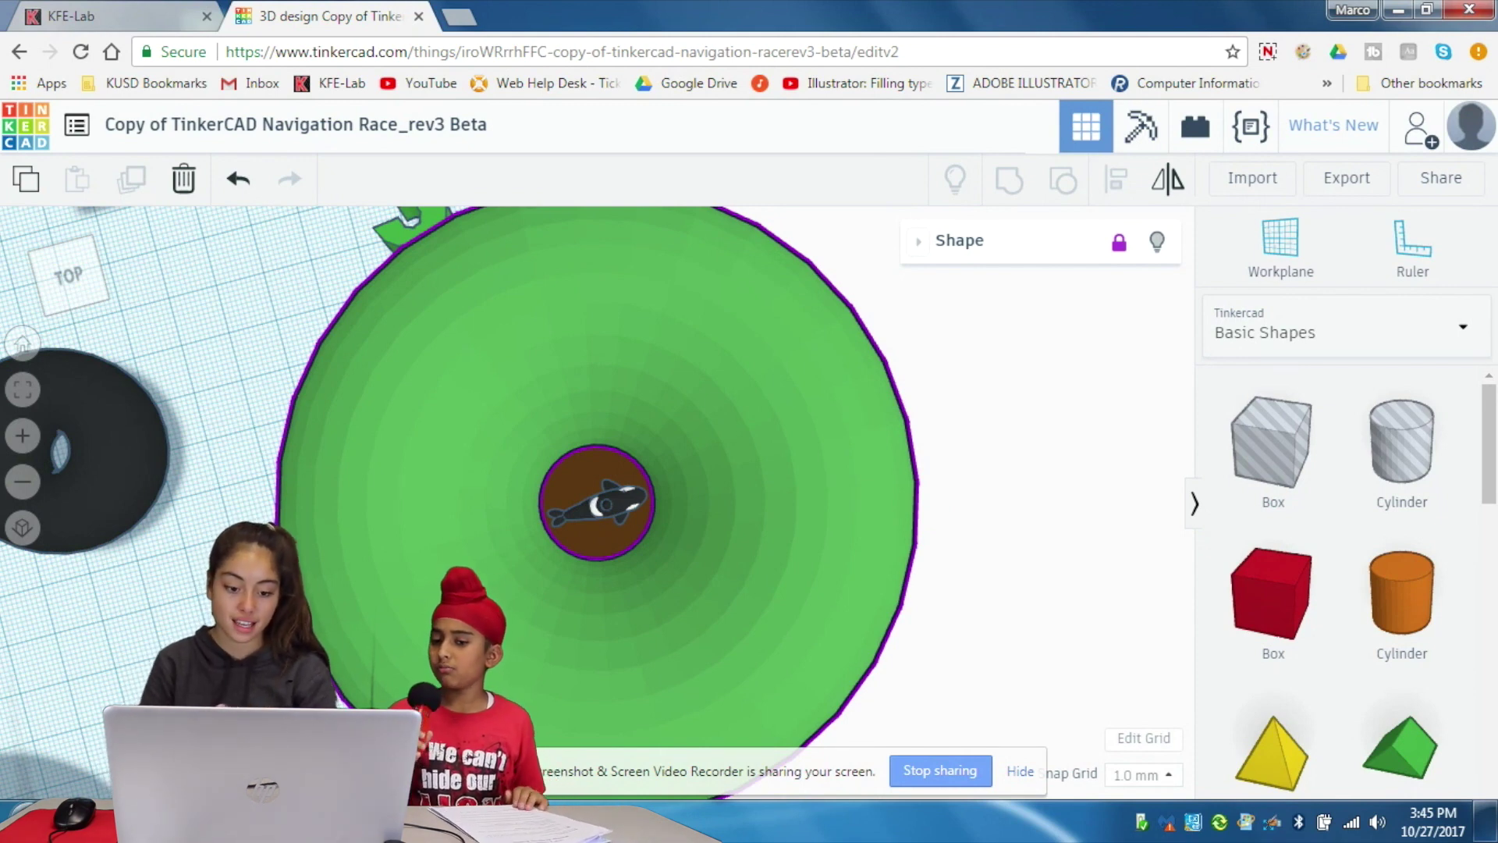
- From the home view, select the yellow-green spool and zoom in to frame it closely
{"action": "left_click", "coordinate": [22, 343]}
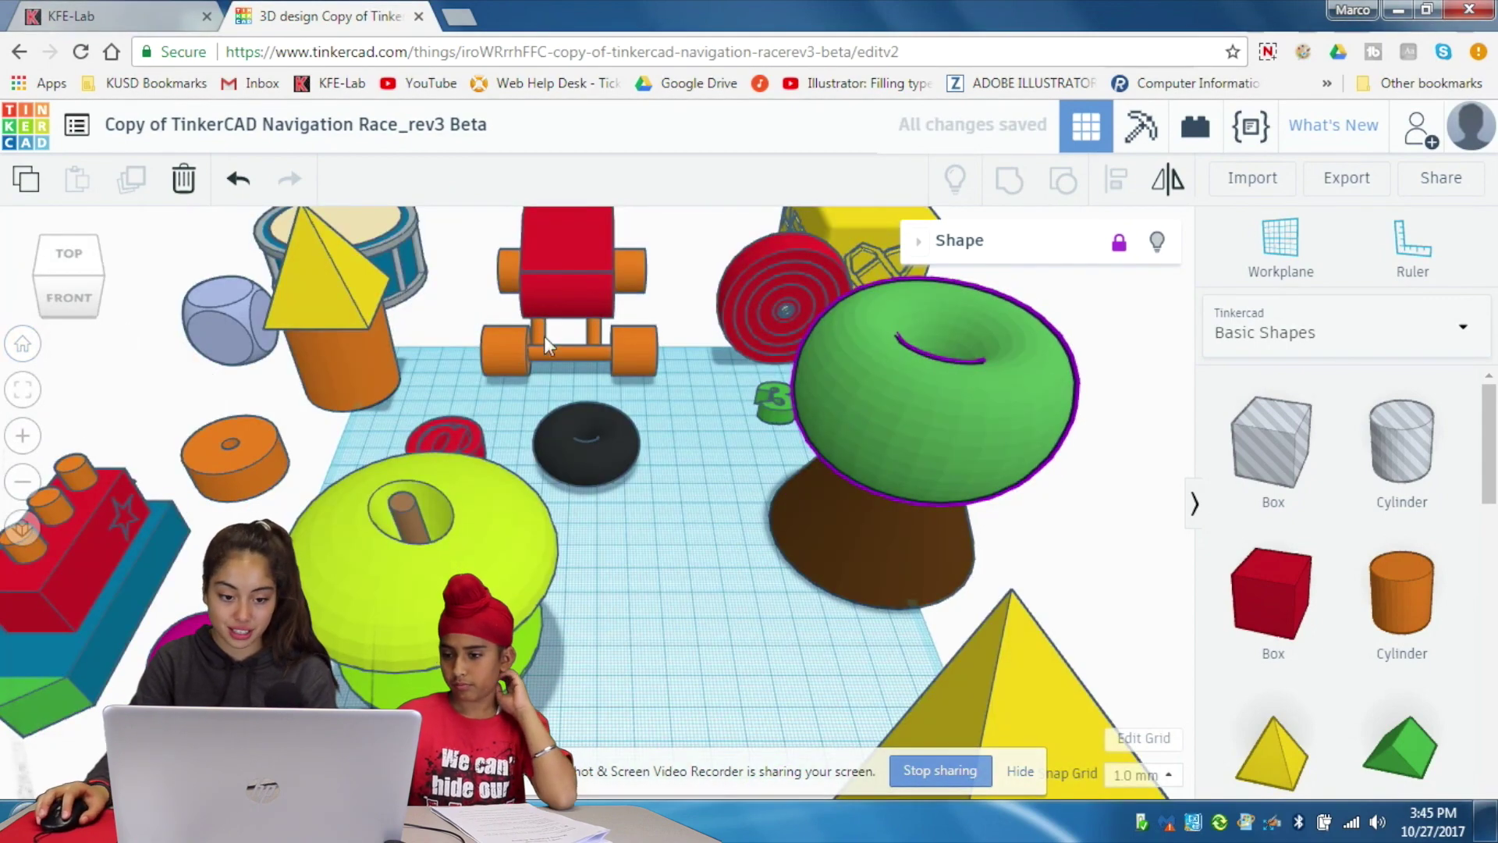
{"action": "left_click", "coordinate": [430, 518]}
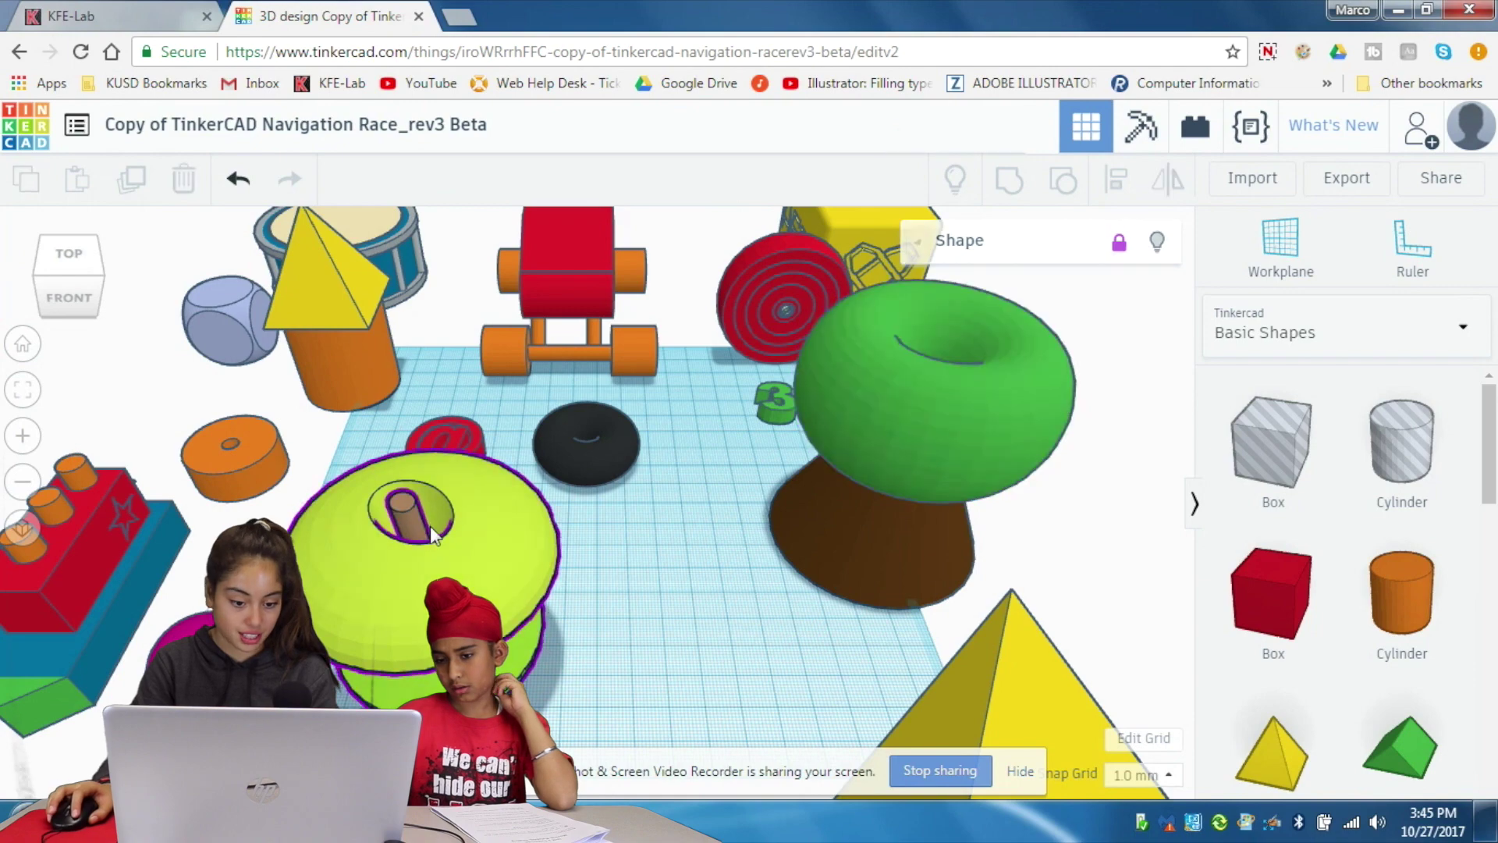
{"action": "left_click", "coordinate": [22, 390]}
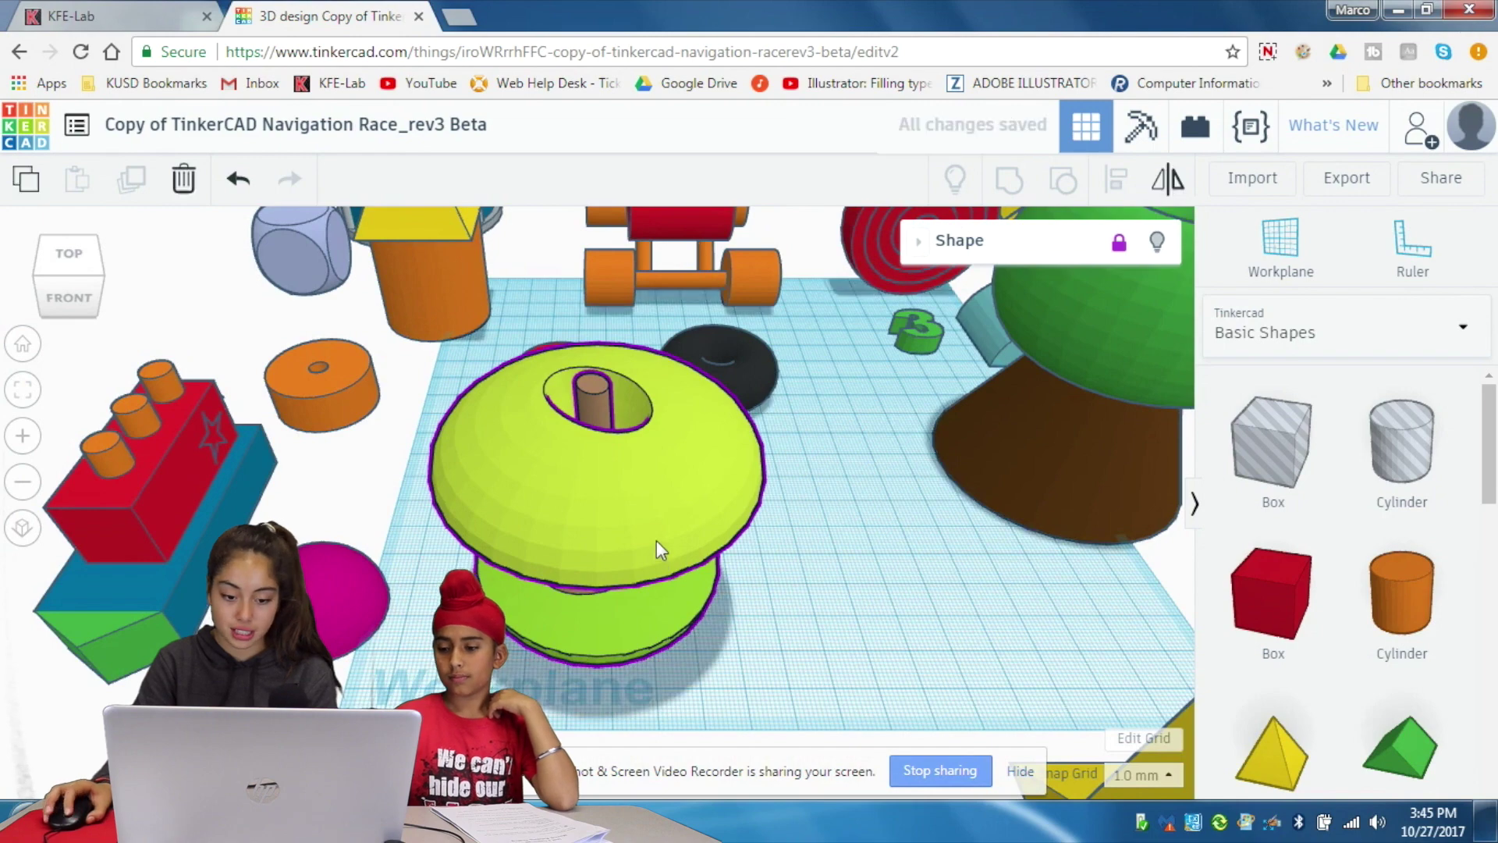
{"action": "scroll", "coordinate": [655, 542], "scroll_direction": "up", "scroll_amount": 5}
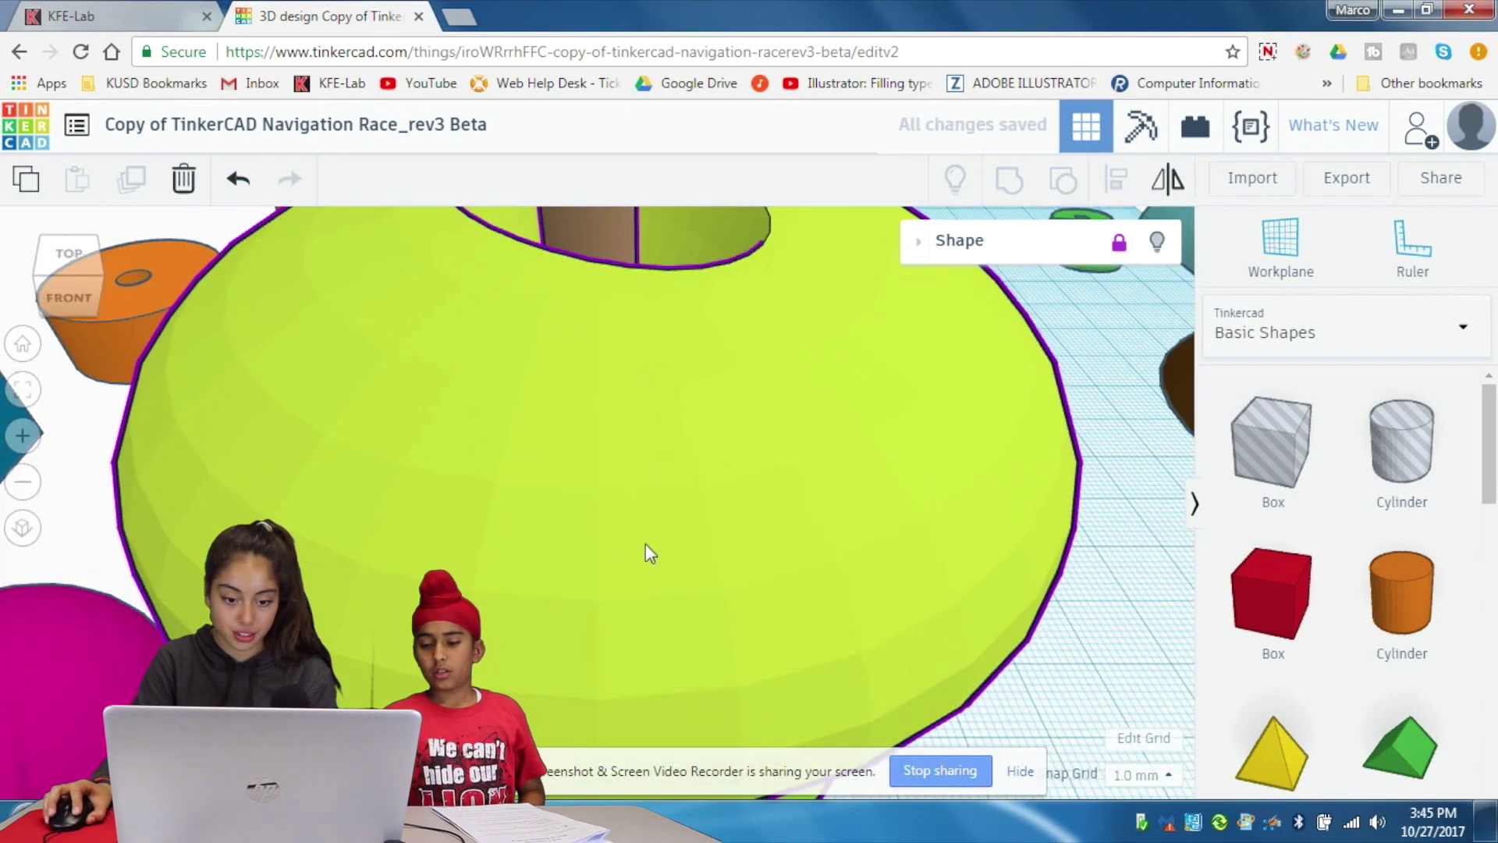
- View the spool from the top, return to the home view, and exit to the dashboard
{"action": "left_click", "coordinate": [88, 255]}
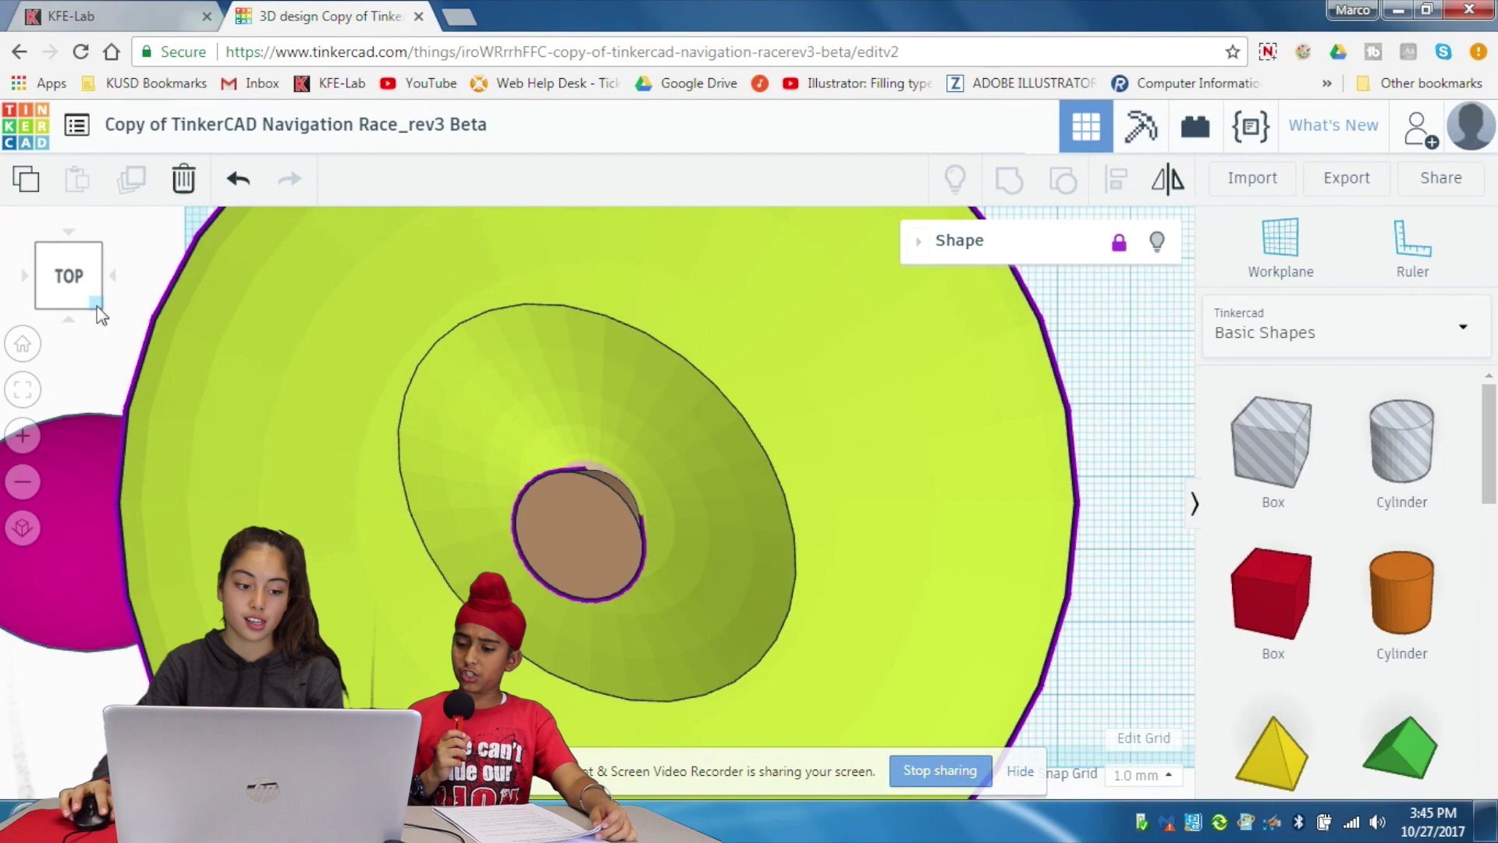
{"action": "left_click", "coordinate": [23, 344]}
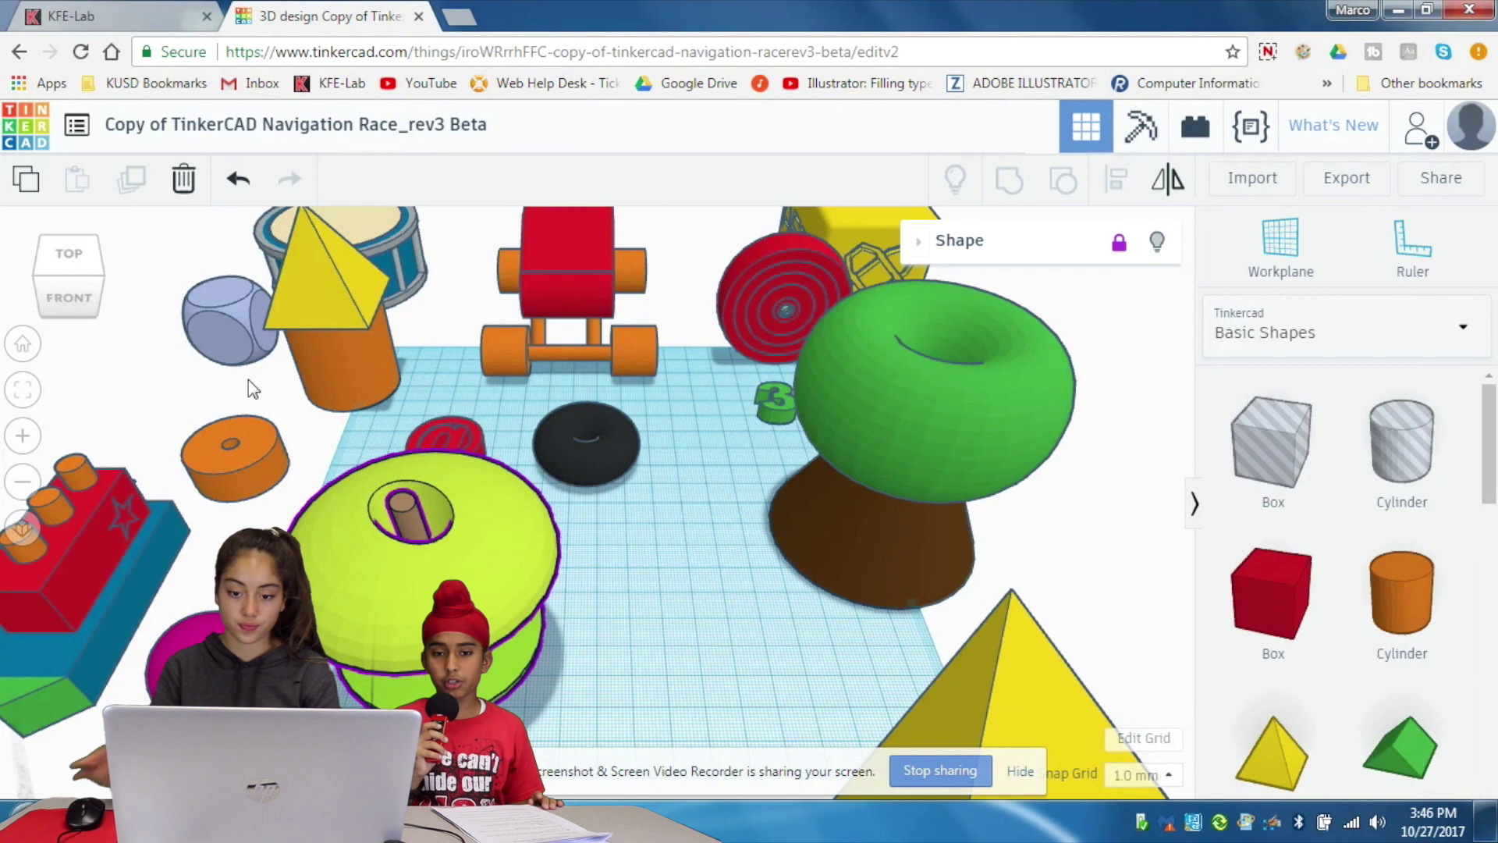
{"action": "left_click", "coordinate": [19, 143]}
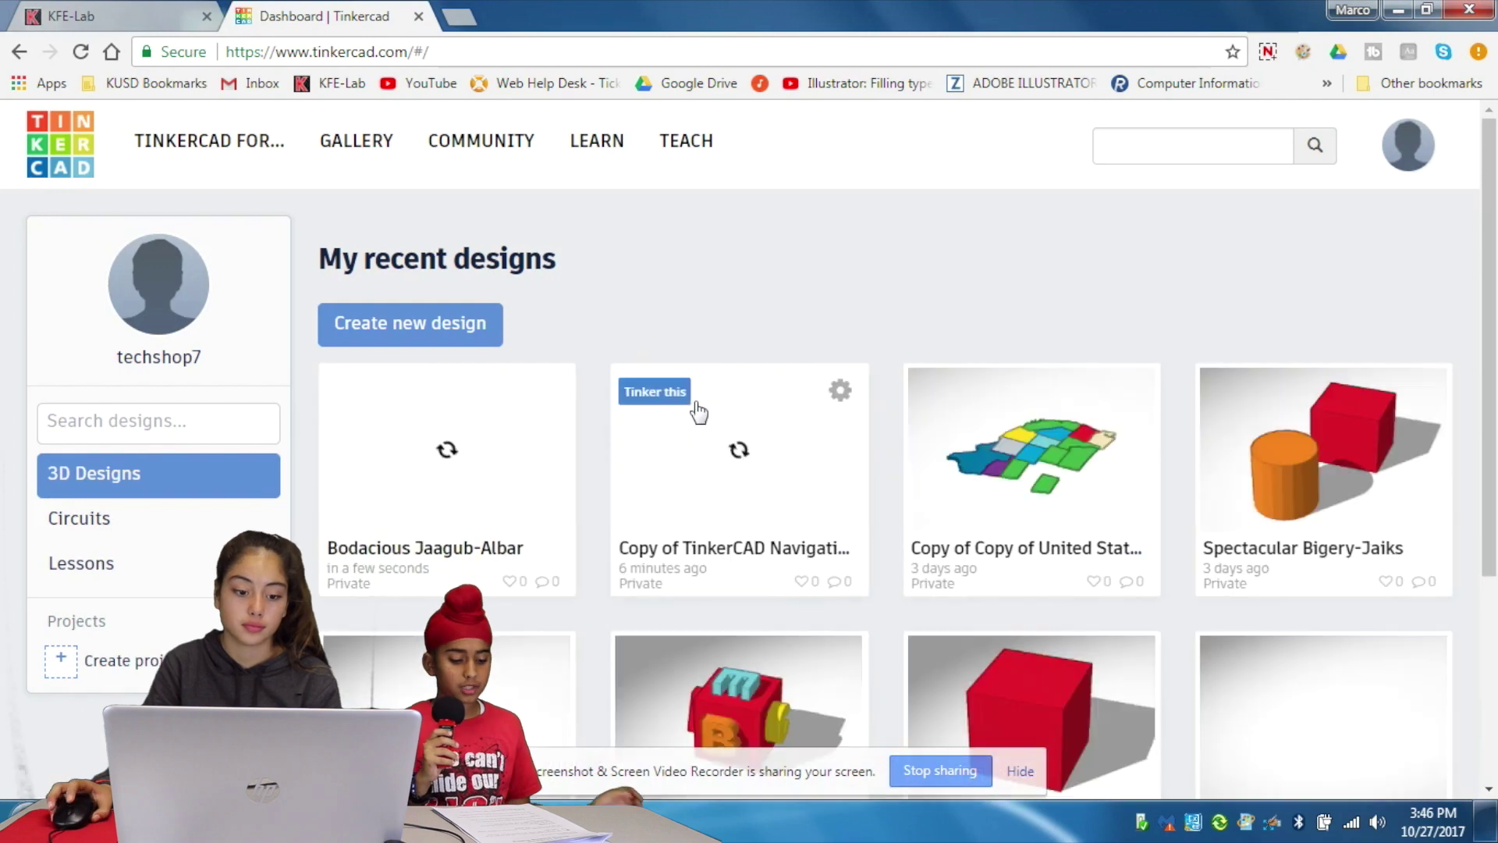
- Open 'Copy of Copy of United States Test' from its dashboard card with Tinker this
{"action": "left_click", "coordinate": [998, 439]}
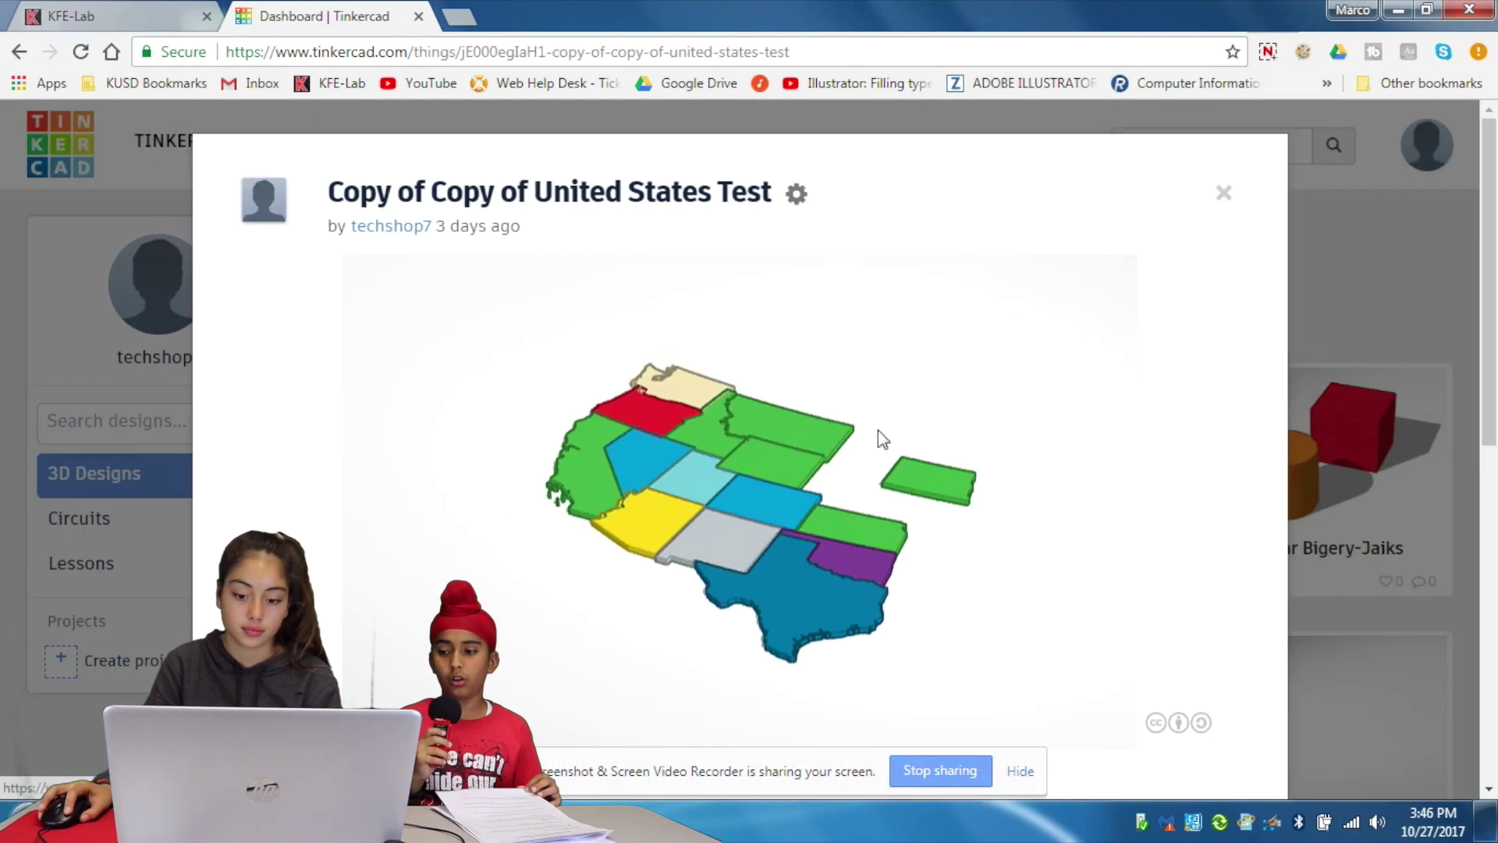
{"action": "scroll", "coordinate": [878, 437], "scroll_direction": "down", "scroll_amount": 5}
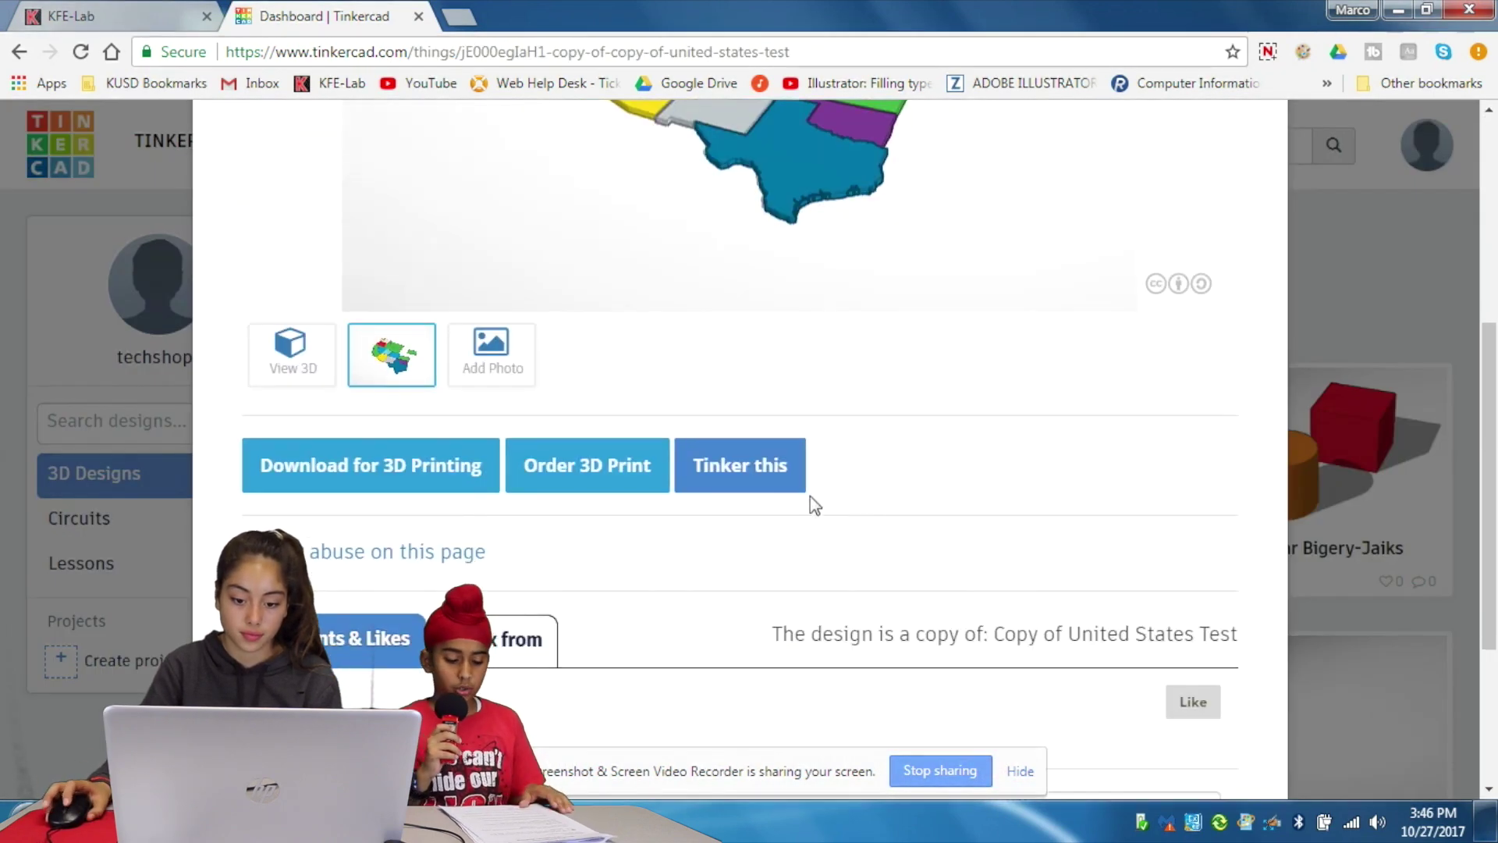
{"action": "left_click", "coordinate": [770, 485]}
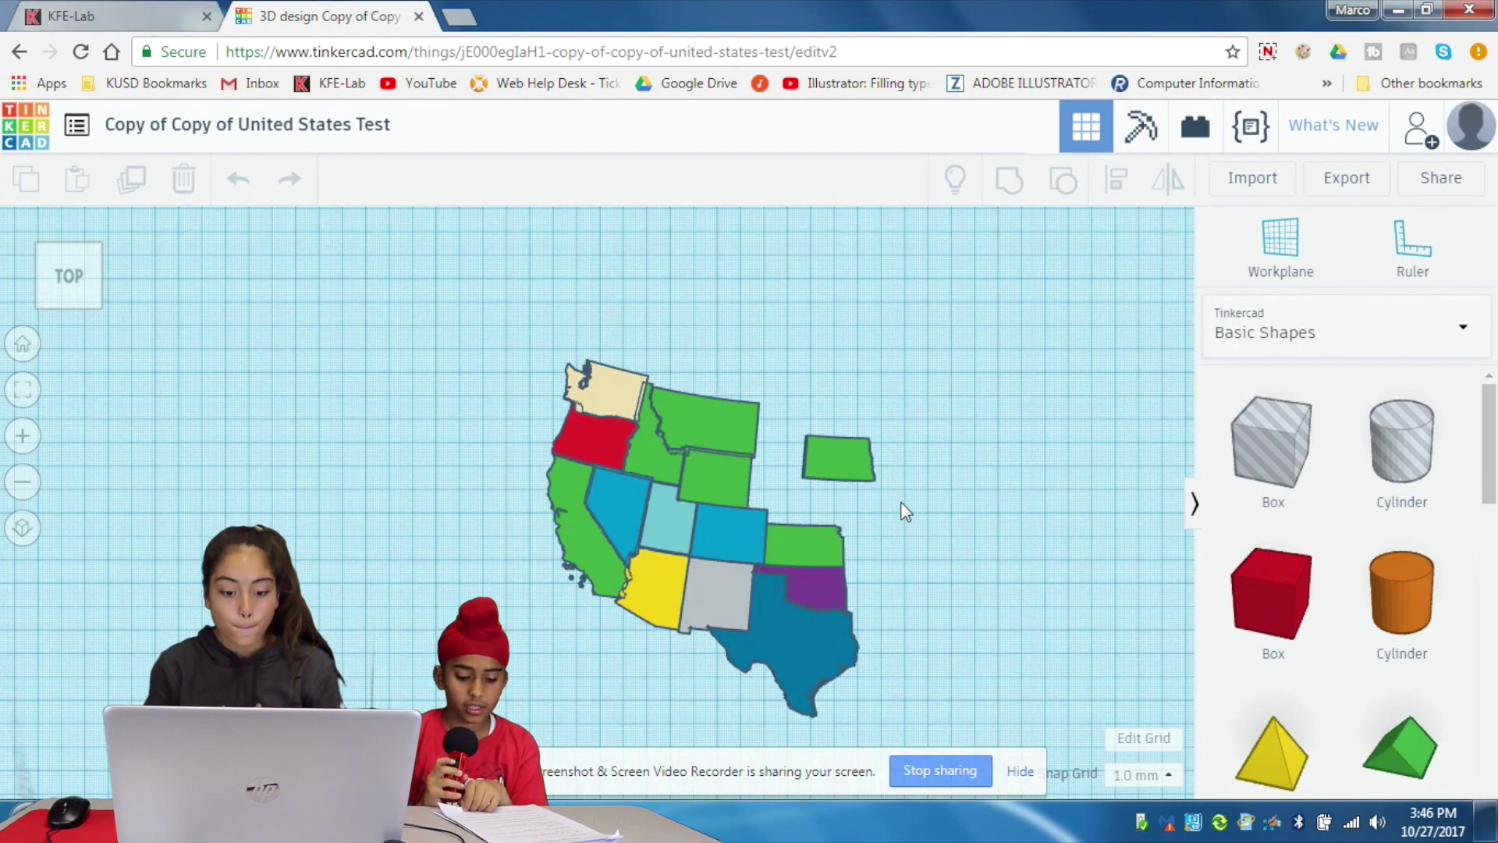
- Zoom onto Nevada, drag it up-left snug against California, then deselect it
{"action": "scroll", "coordinate": [833, 525], "scroll_direction": "up", "scroll_amount": 3}
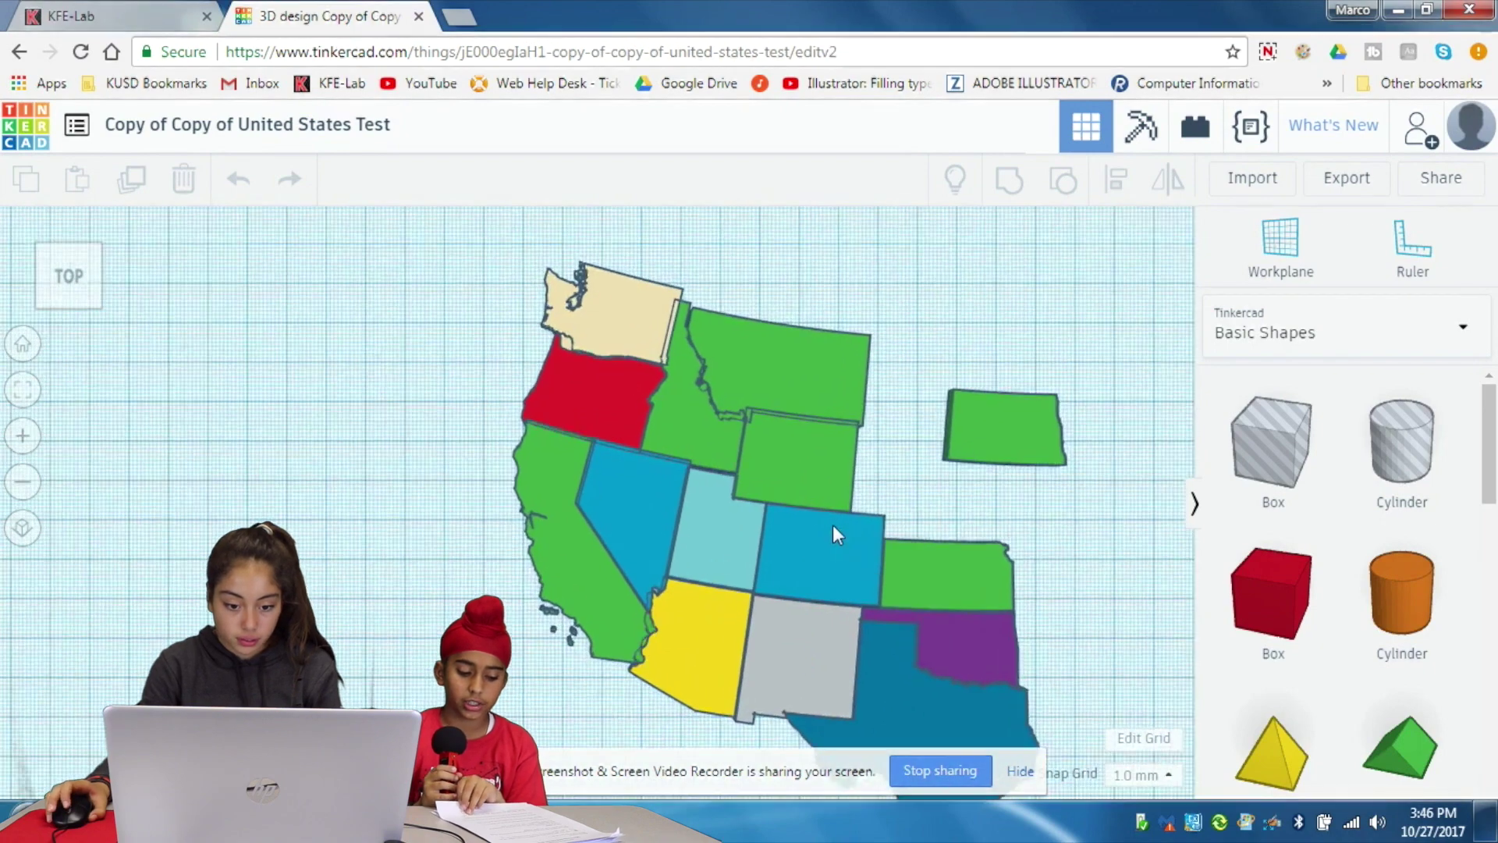
{"action": "scroll", "coordinate": [831, 524], "scroll_direction": "up", "scroll_amount": 5}
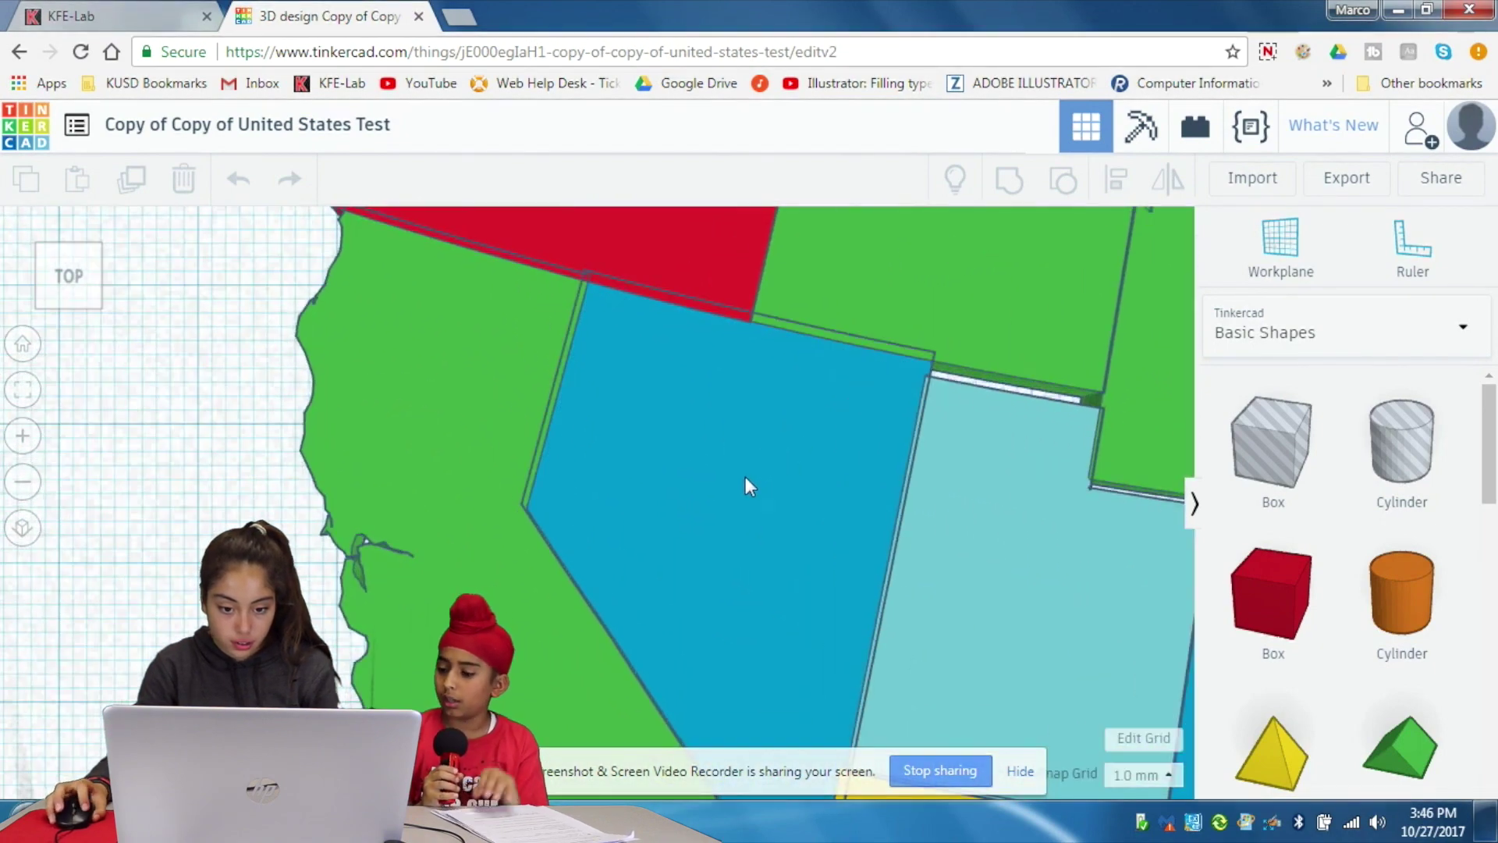
{"action": "left_click_drag", "start_coordinate": [746, 478], "coordinate": [776, 462]}
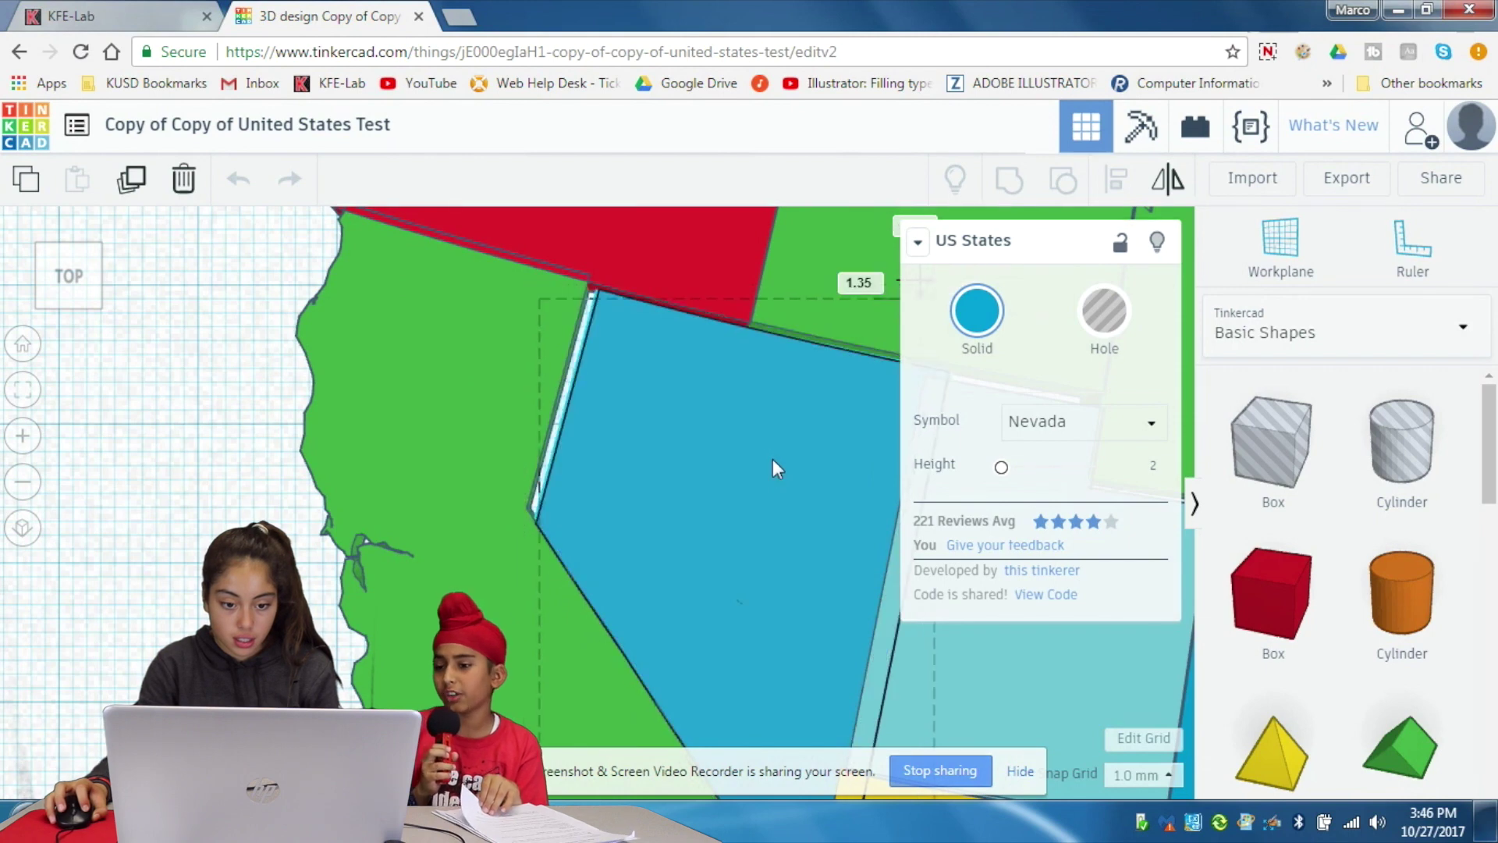
{"action": "left_click_drag", "start_coordinate": [772, 459], "coordinate": [769, 459]}
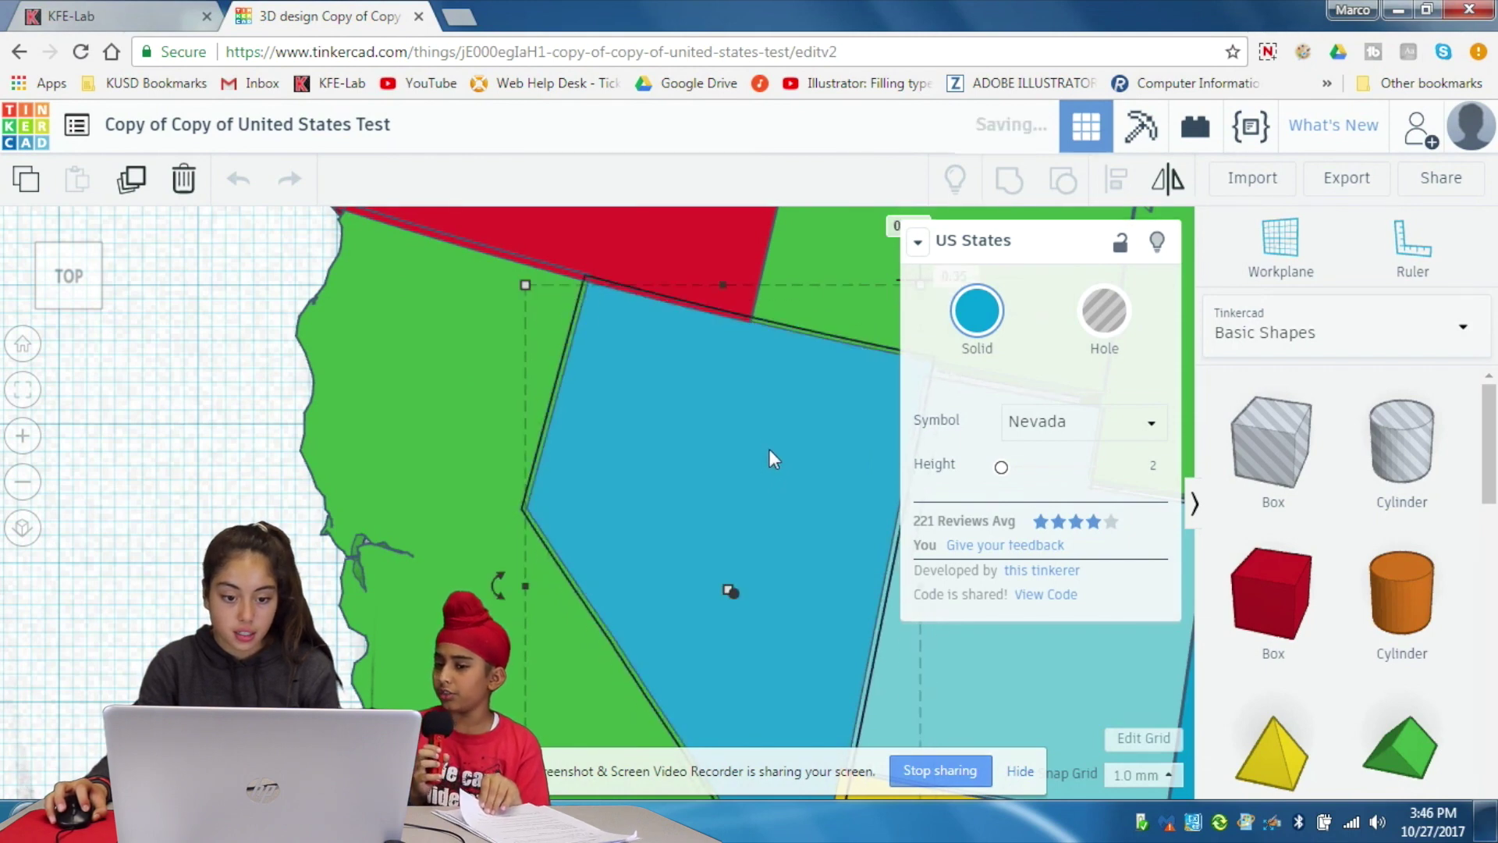
{"action": "scroll", "coordinate": [1069, 652], "scroll_direction": "down", "scroll_amount": 5}
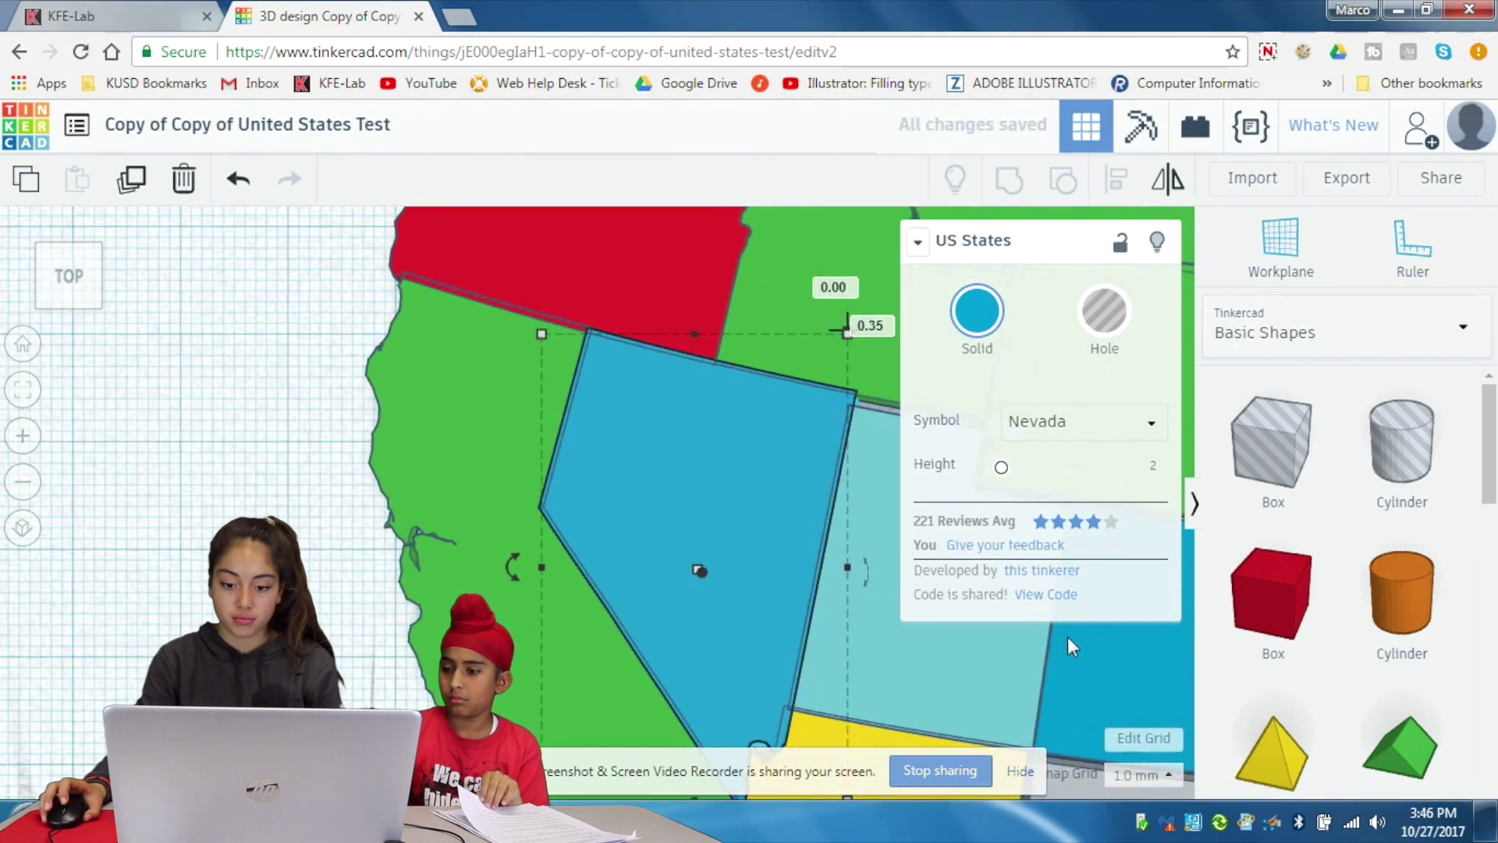
{"action": "left_click", "coordinate": [428, 476]}
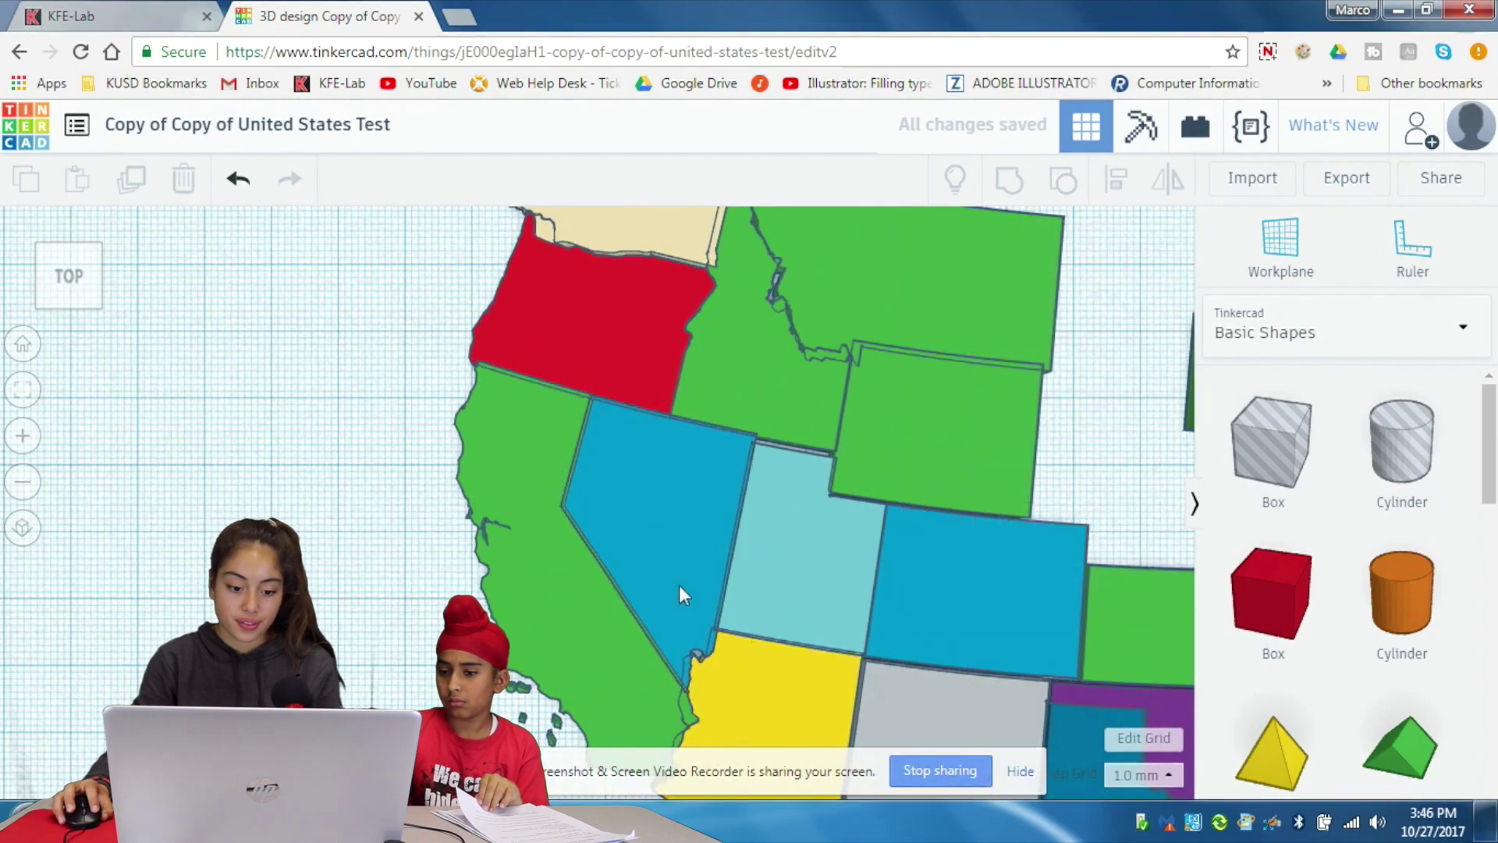
- Zoom back out, select and deselect North Dakota, and open the Snap Grid step options
{"action": "scroll", "coordinate": [768, 607], "scroll_direction": "down", "scroll_amount": 2}
{"action": "scroll", "coordinate": [768, 607], "scroll_direction": "down", "scroll_amount": 1}
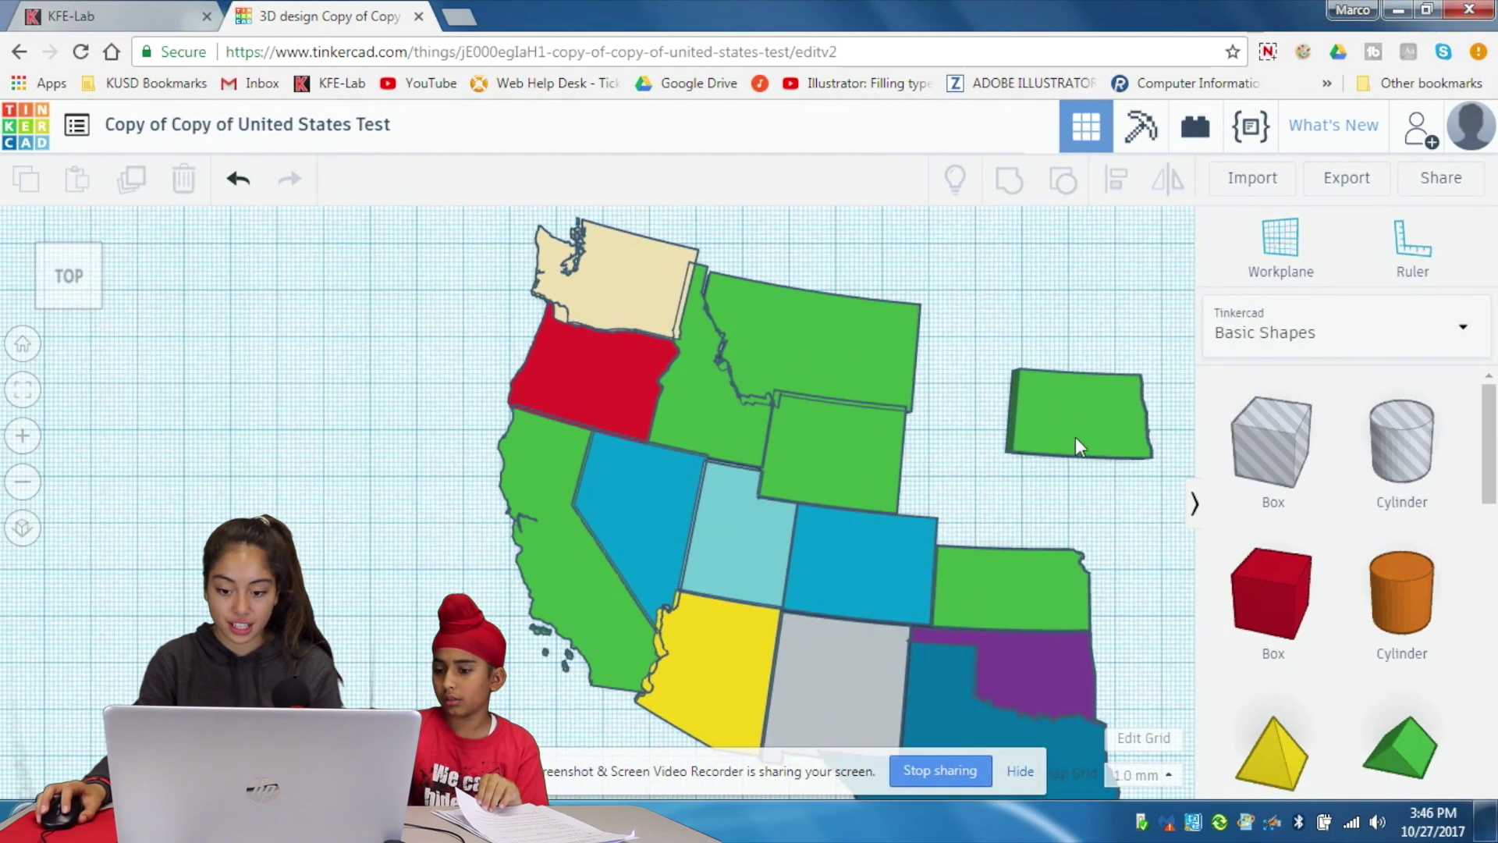
{"action": "left_click", "coordinate": [1092, 459]}
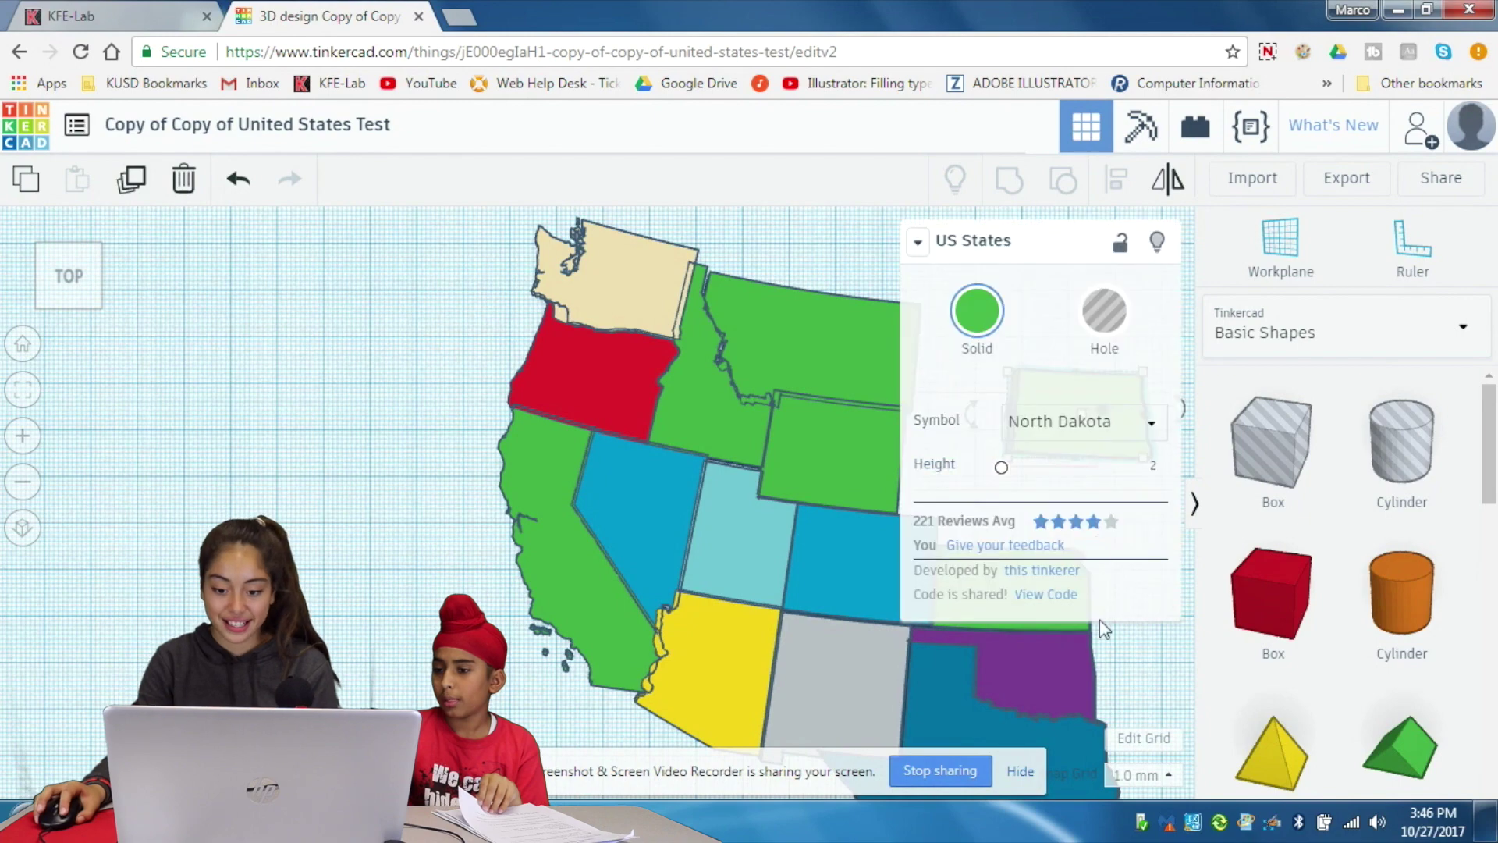
{"action": "left_click", "coordinate": [1144, 679]}
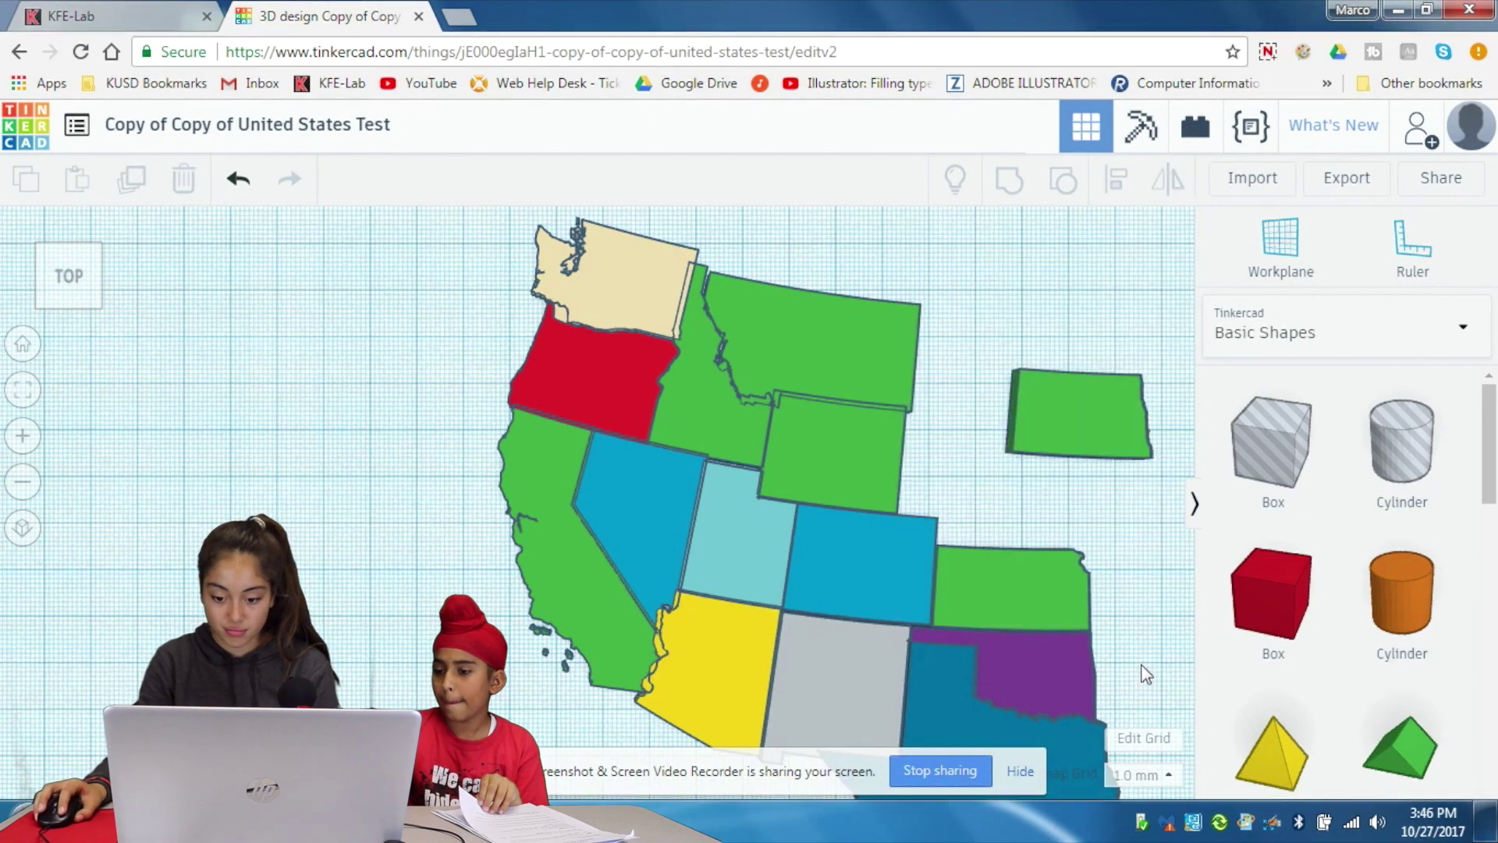
{"action": "left_click", "coordinate": [1165, 775]}
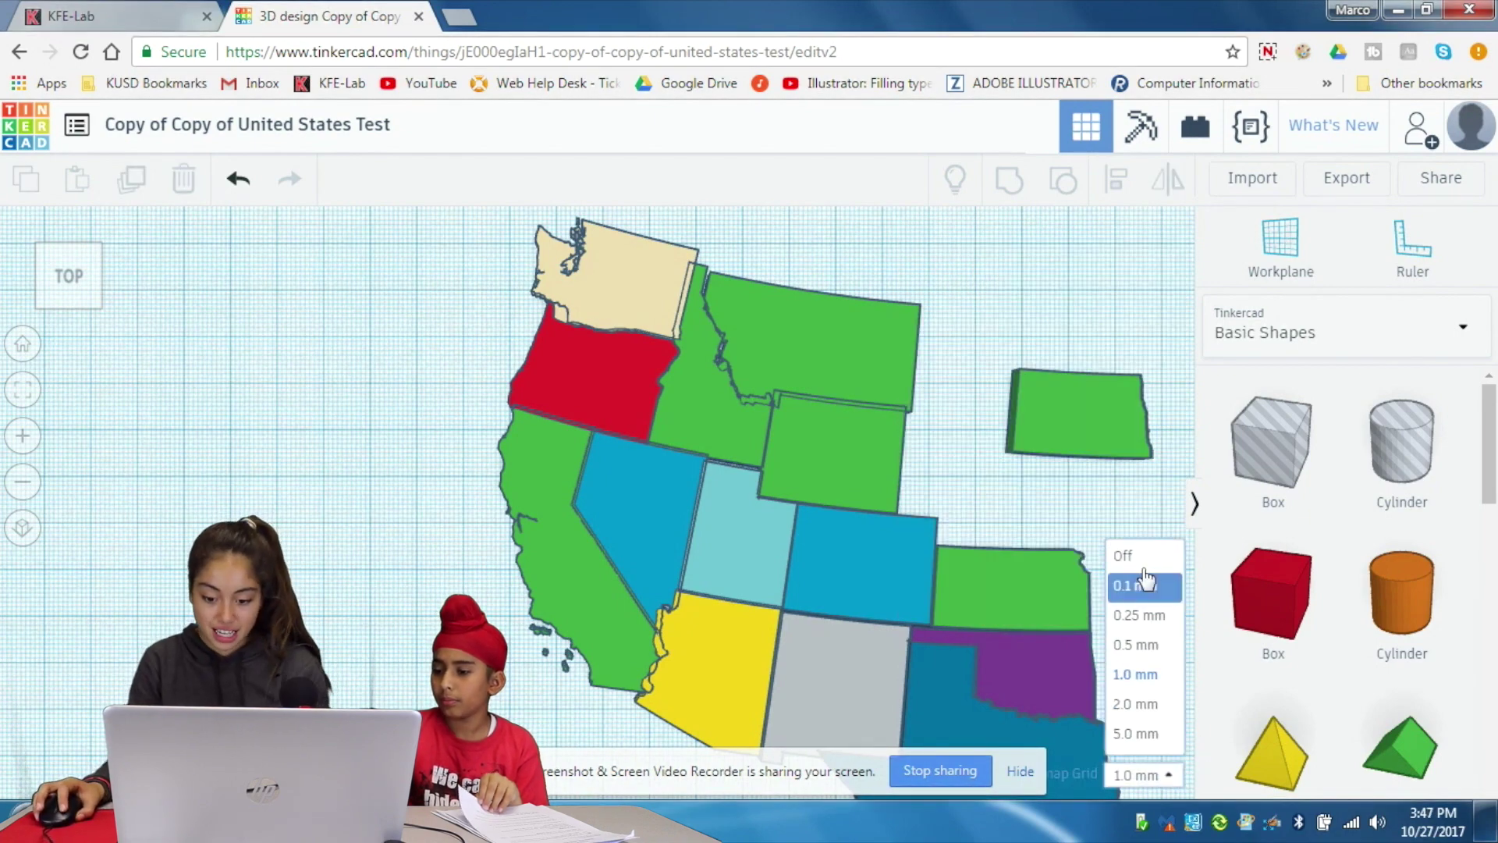
- Set the snap grid to 0.5 mm, select North Dakota and the western states, then leave toward the dashboard
{"action": "left_click", "coordinate": [1136, 645]}
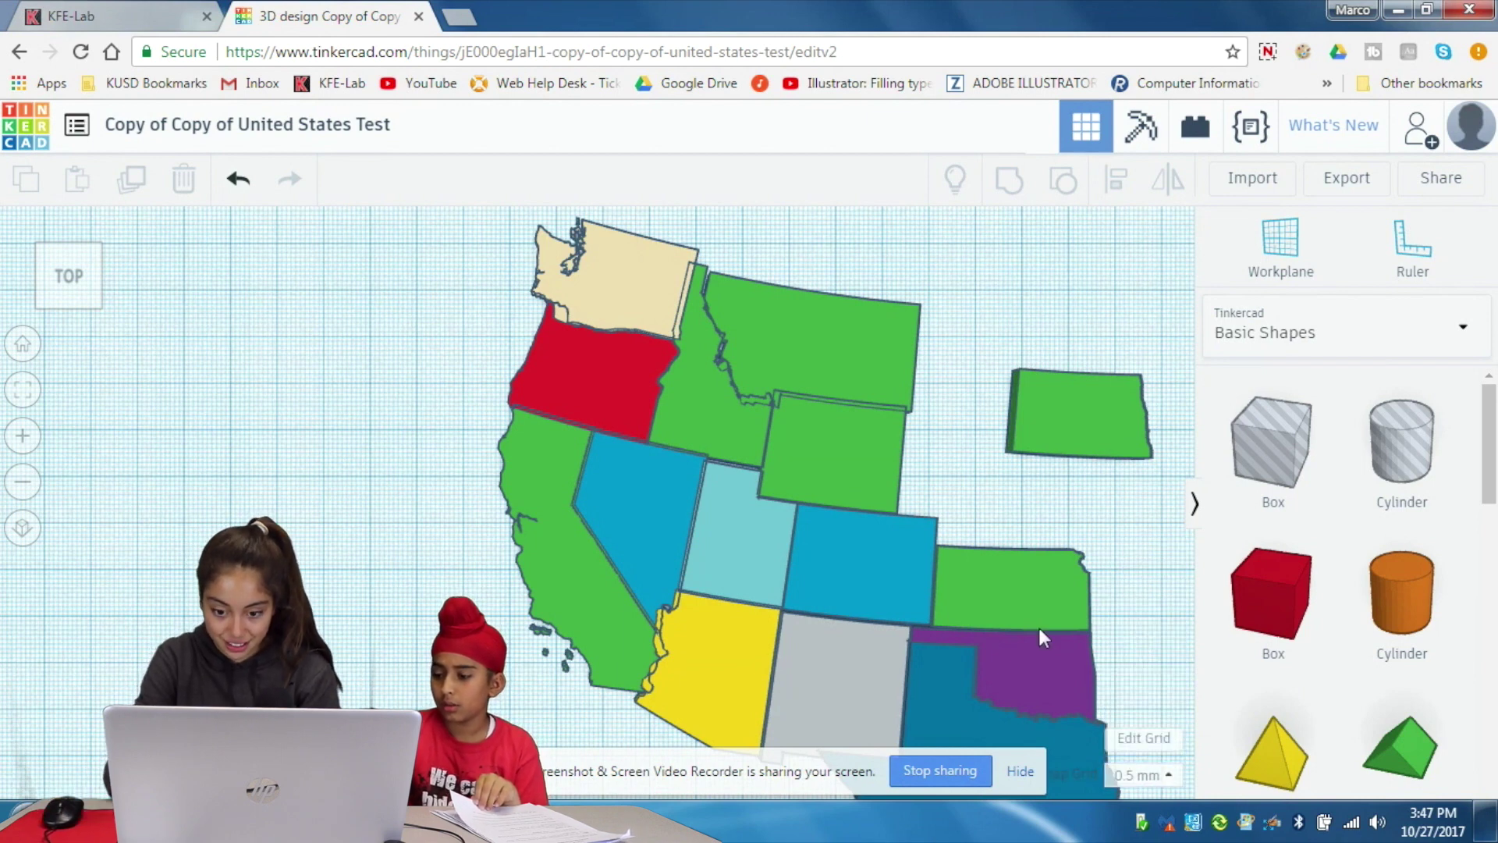
{"action": "left_click", "coordinate": [1046, 420]}
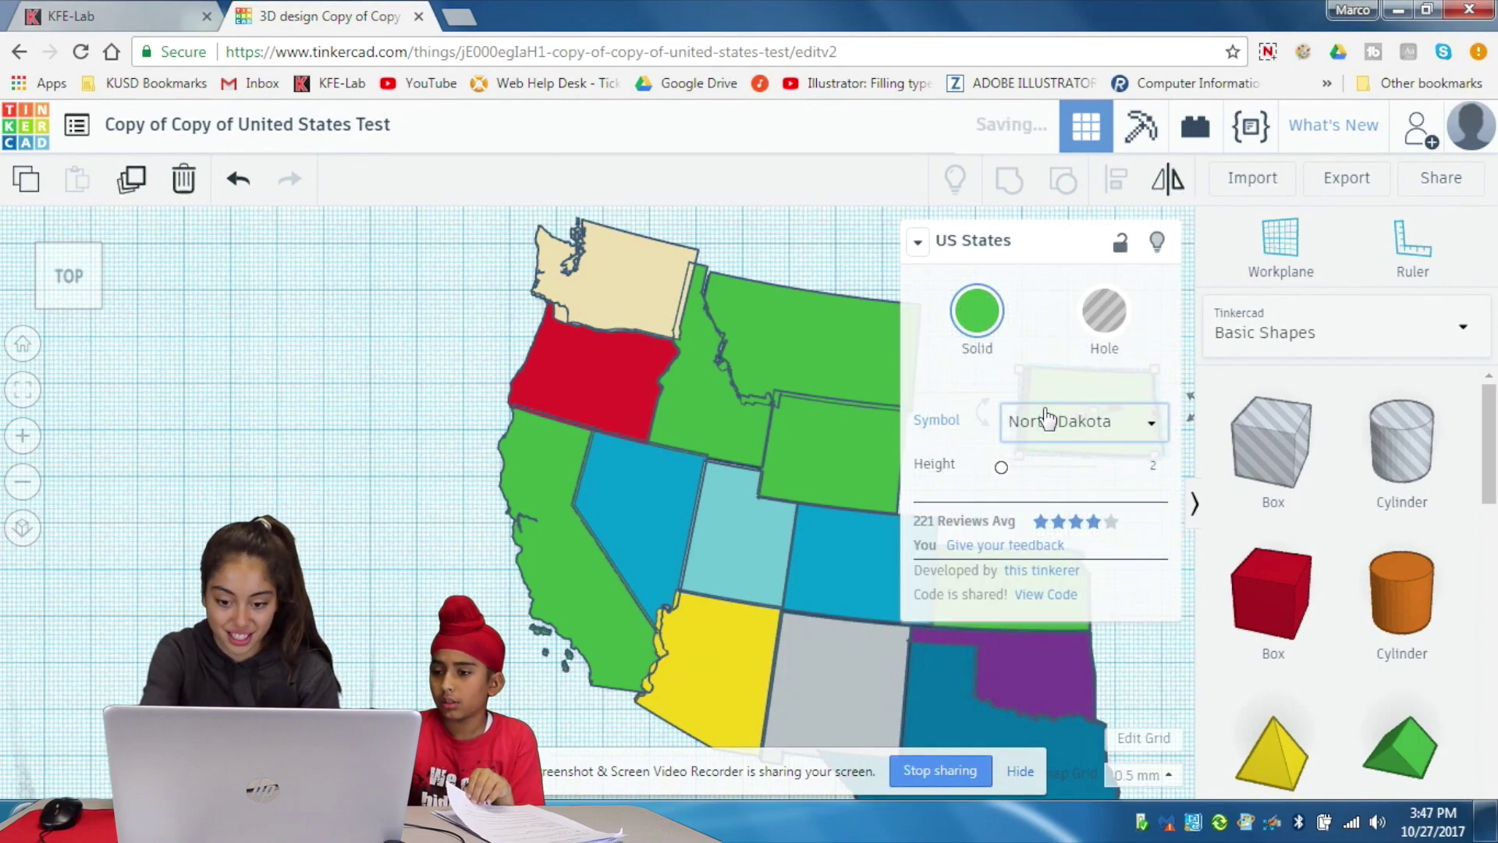
{"action": "left_click", "coordinate": [606, 377]}
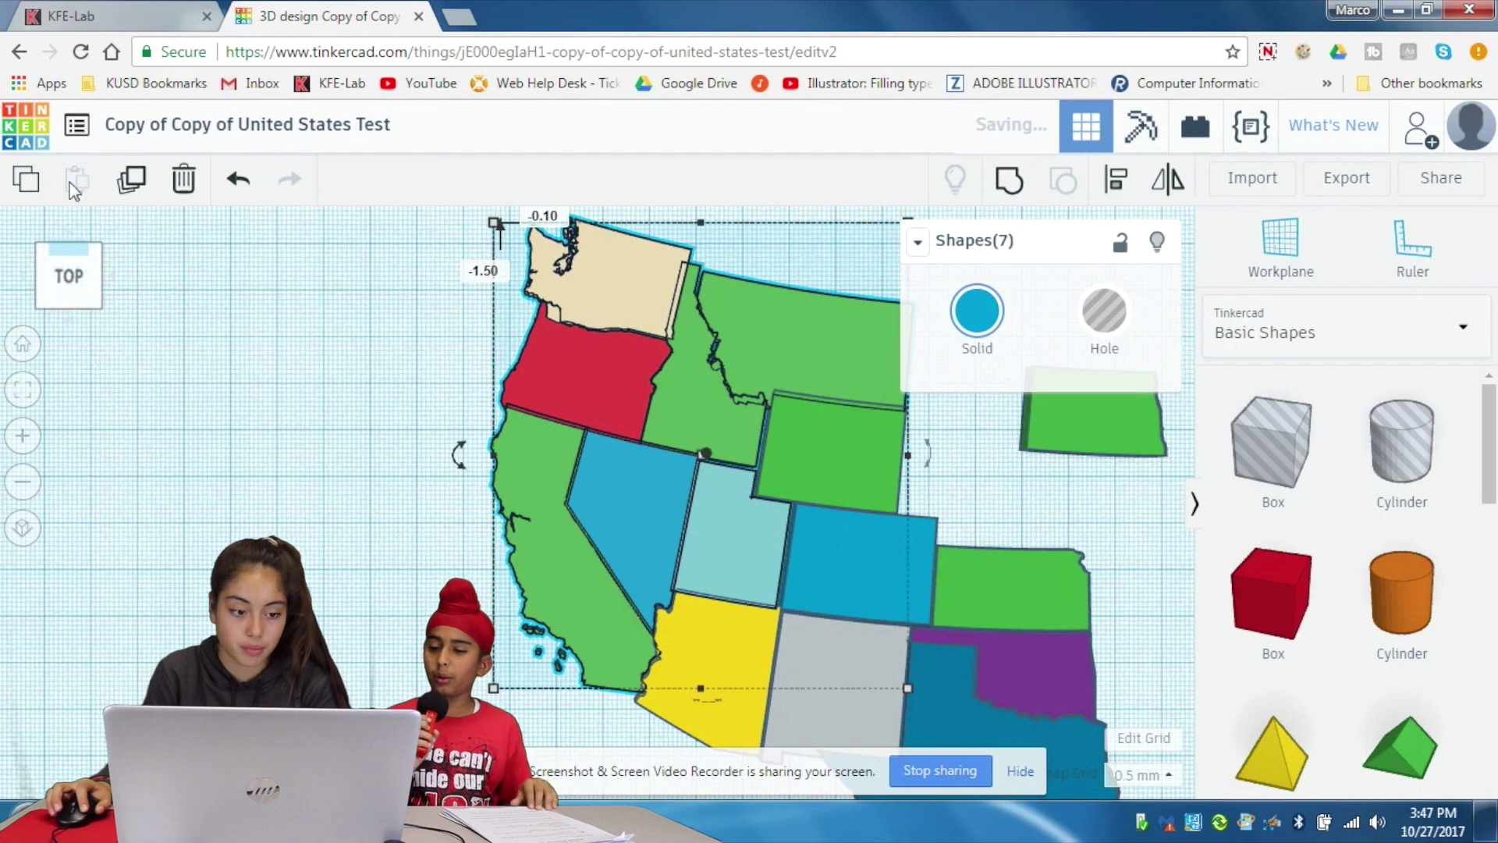
{"action": "left_click", "coordinate": [15, 121]}
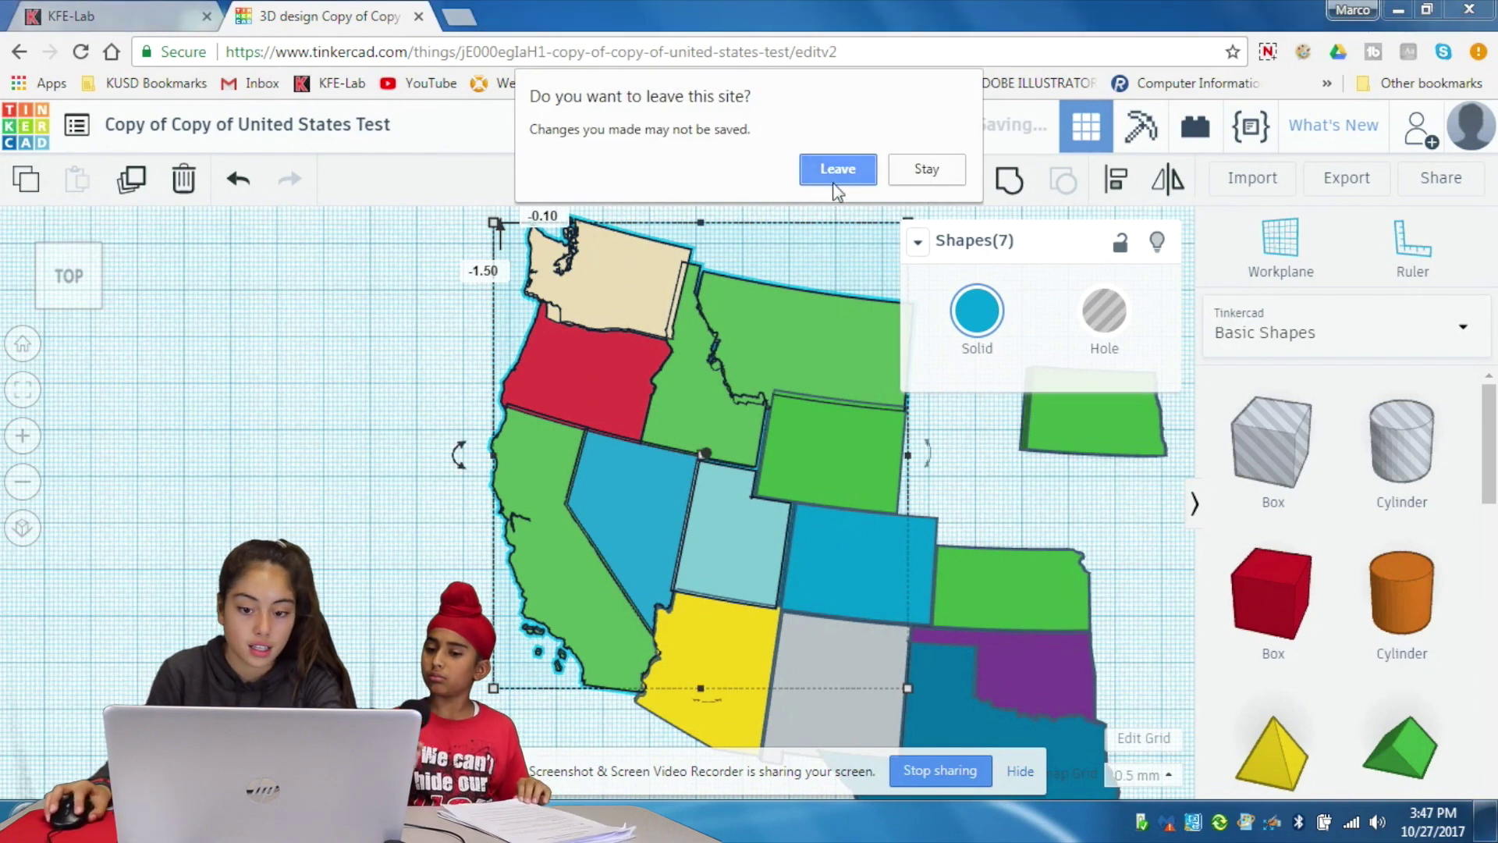
- Stay until changes save, then return to the dashboard and browse the recent designs
{"action": "left_click", "coordinate": [897, 174]}
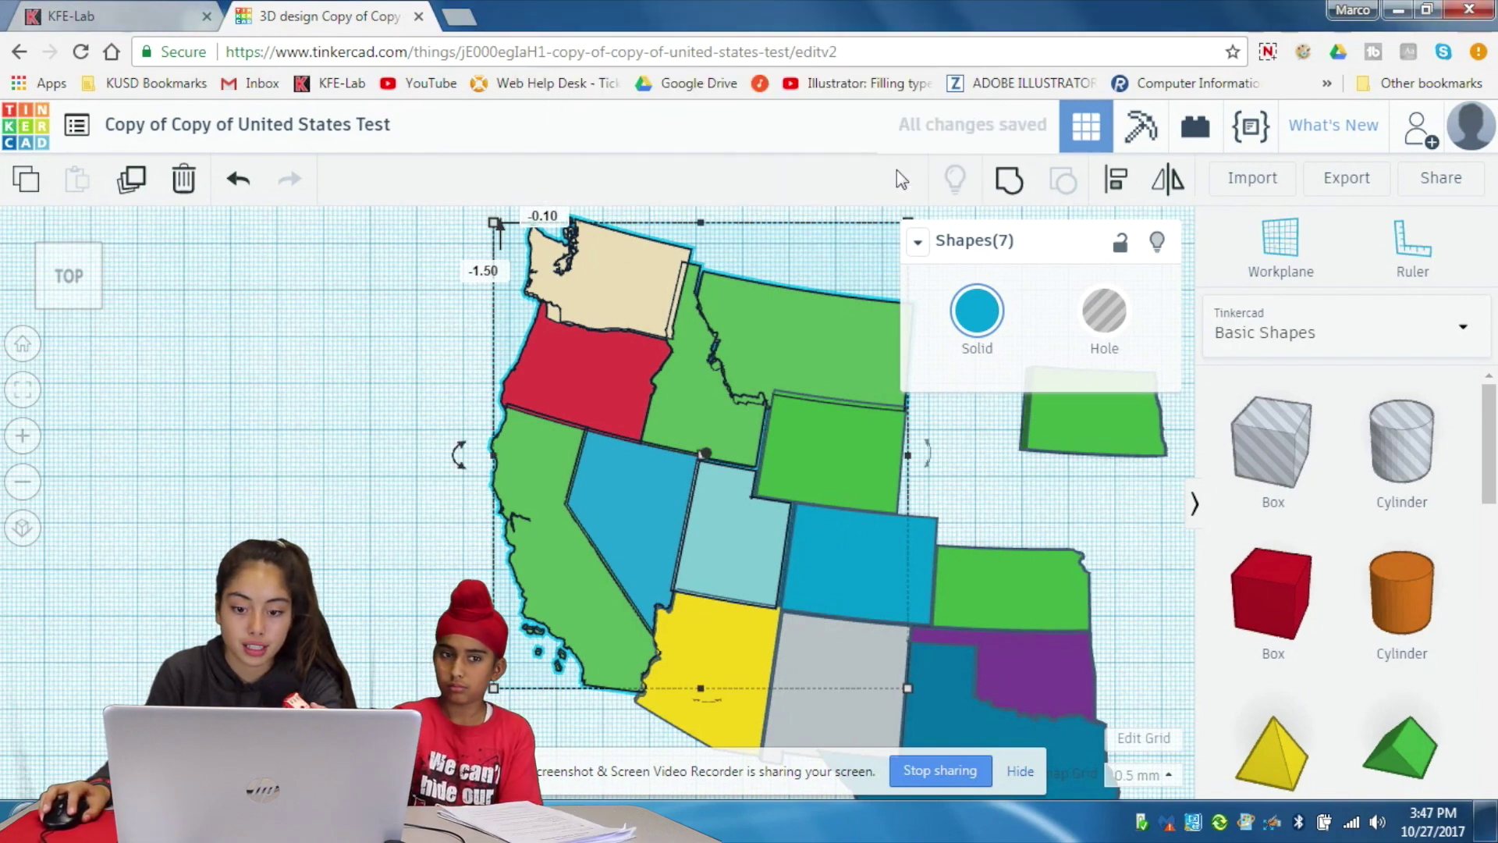
{"action": "left_click", "coordinate": [31, 143]}
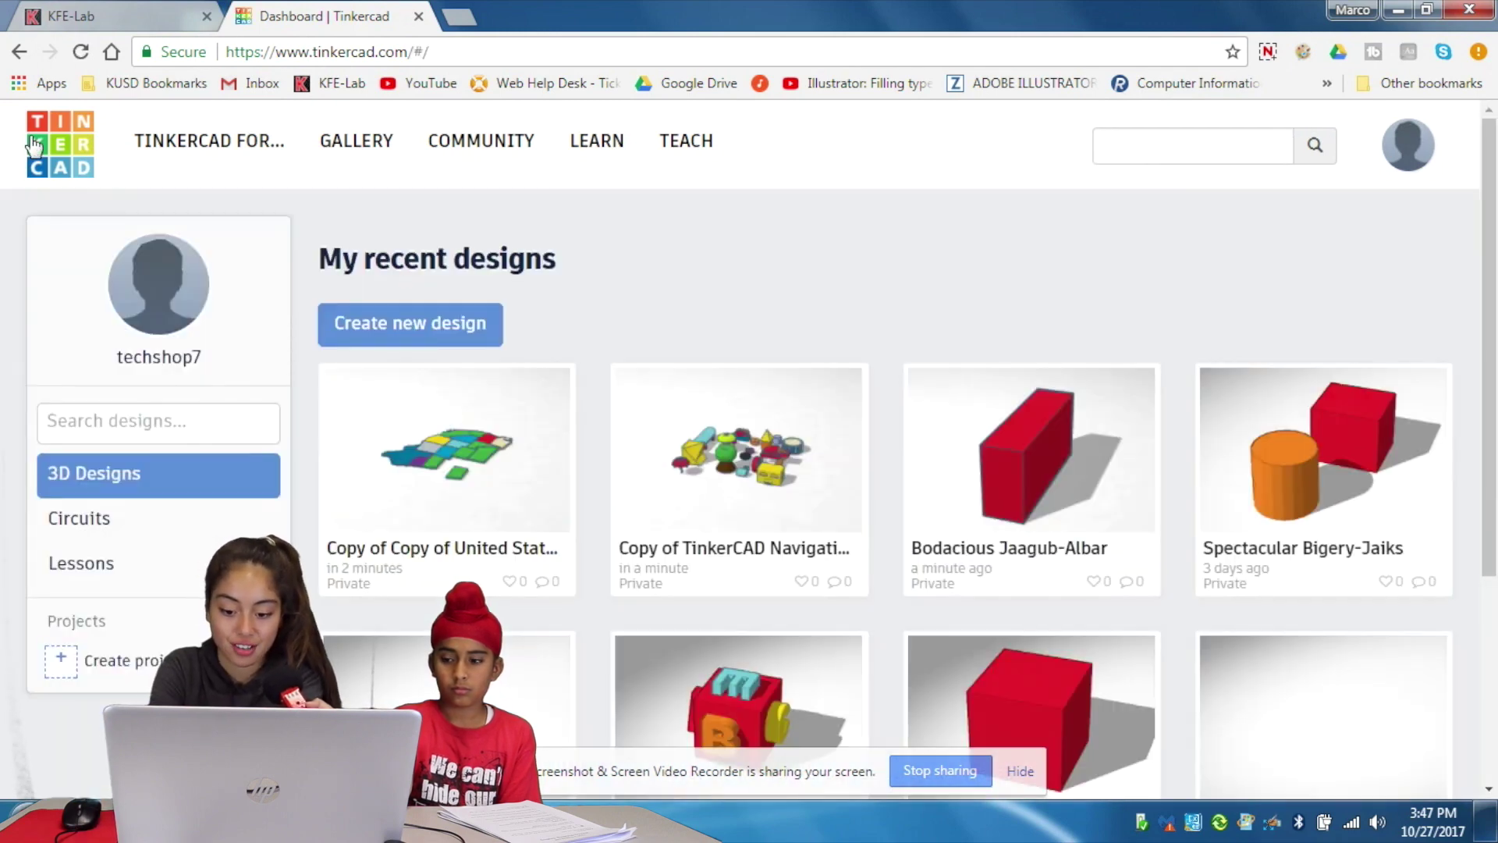
{"action": "mouse_move", "coordinate": [1079, 494]}
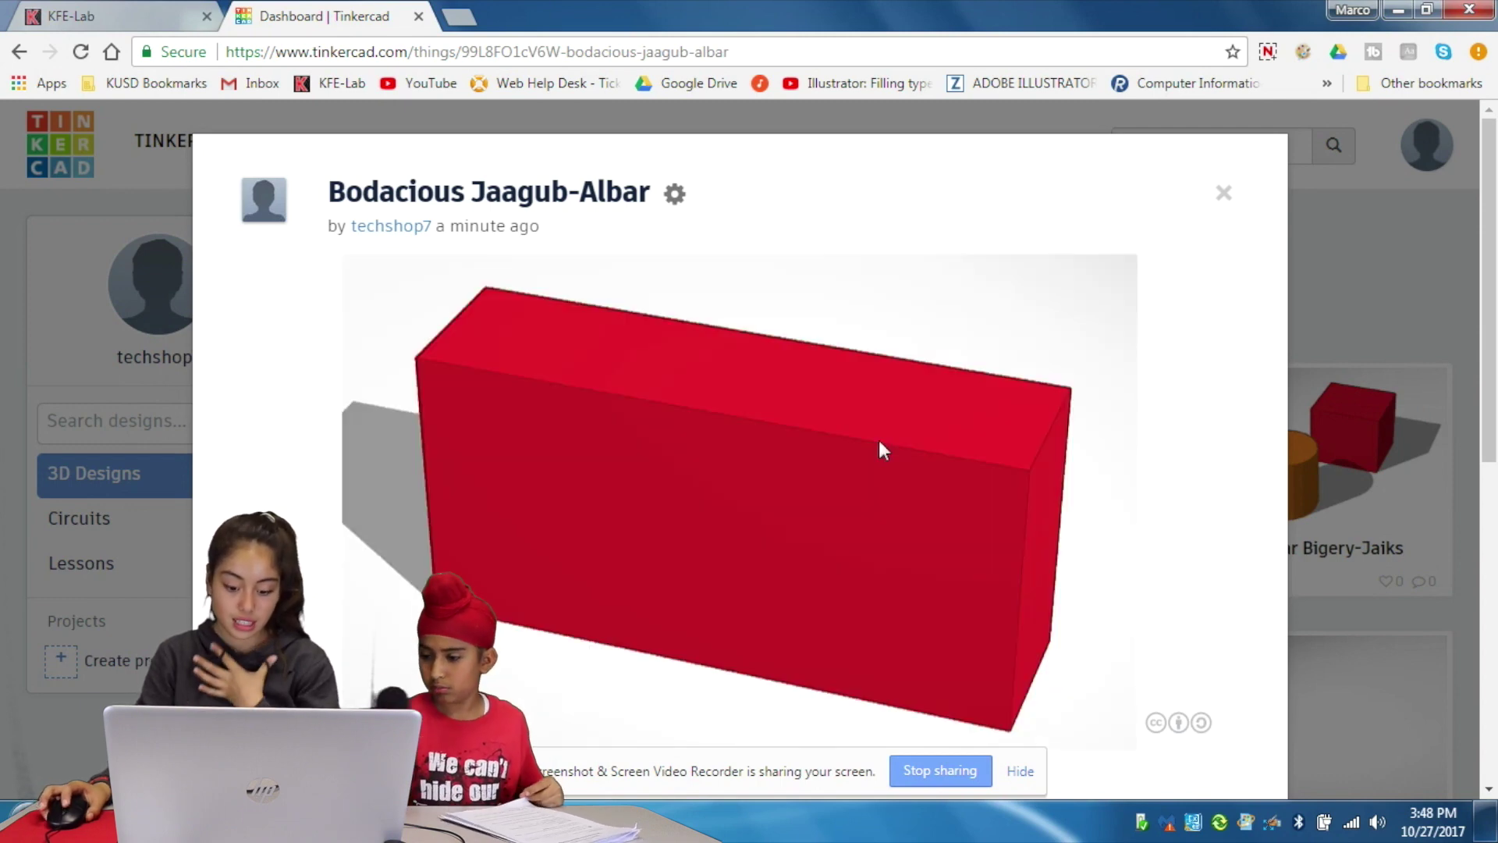
{"action": "scroll", "coordinate": [967, 695], "scroll_direction": "down", "scroll_amount": 5}
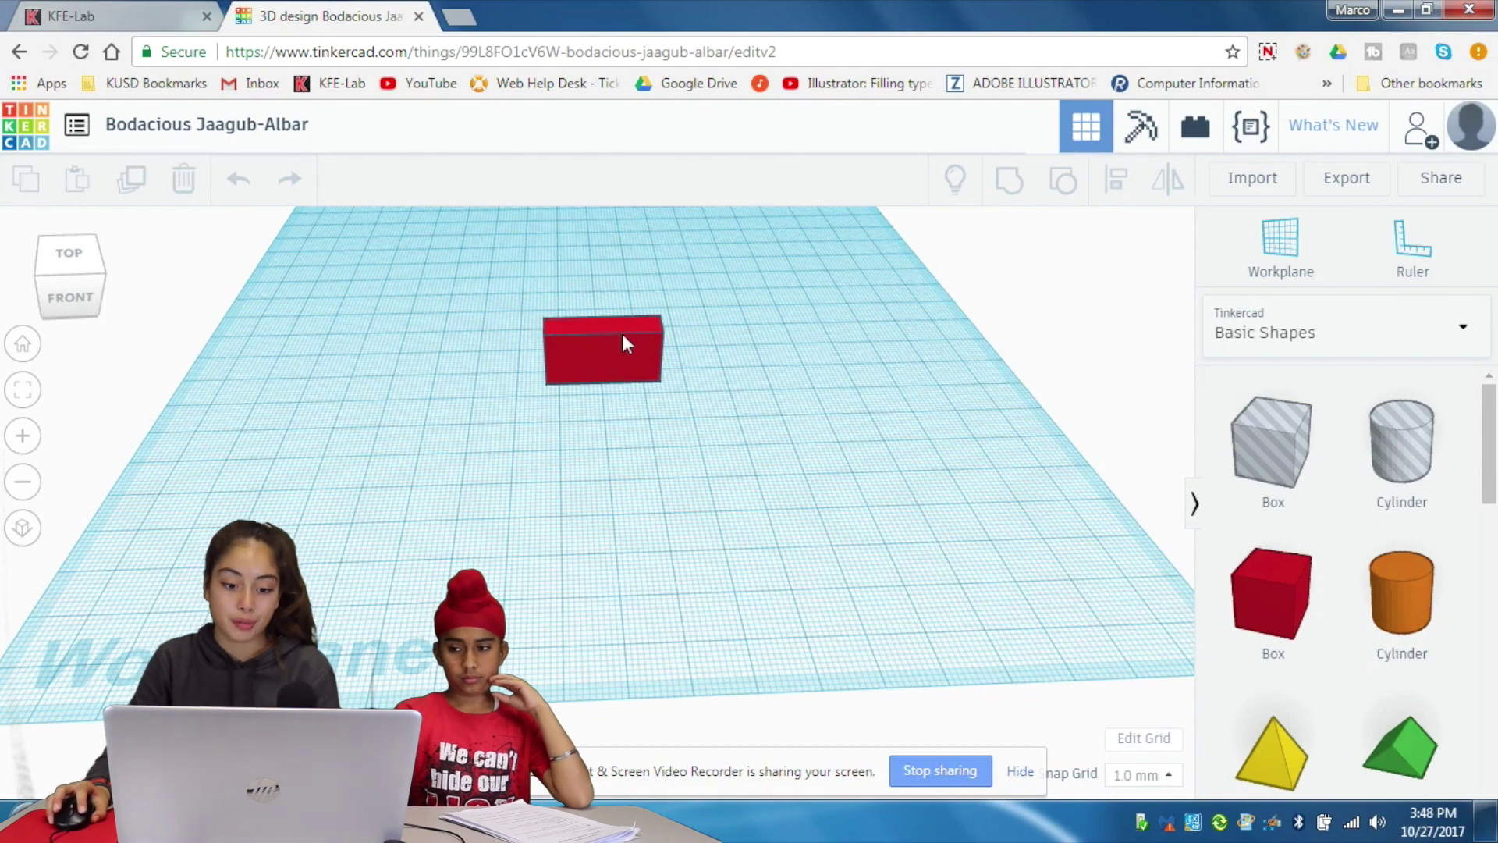
- Select the red box, drop it onto the workplane, then deselect it
{"action": "left_click", "coordinate": [621, 334]}
{"action": "key", "text": "ctrl+Up"}
{"action": "key", "text": "ctrl+Up"}
{"action": "key", "text": "ctrl+Up"}
{"action": "key", "text": "ctrl+Up"}
{"action": "key", "text": "ctrl+Up"}
{"action": "key", "text": "ctrl+Up"}
{"action": "key", "text": "ctrl+Up"}
{"action": "key", "text": "ctrl+Up"}
{"action": "key", "text": "ctrl+Up"}
{"action": "key", "text": "ctrl+Up"}
{"action": "key", "text": "ctrl+Up"}
{"action": "key", "text": "ctrl+Up"}
{"action": "key", "text": "ctrl+Up"}
{"action": "key", "text": "ctrl+Up"}
{"action": "key", "text": "ctrl+Up"}
{"action": "key", "text": "ctrl+Up"}
{"action": "key", "text": "ctrl+Up"}
{"action": "key", "text": "ctrl+Up"}
{"action": "key", "text": "ctrl+Up"}
{"action": "key", "text": "ctrl+Up"}
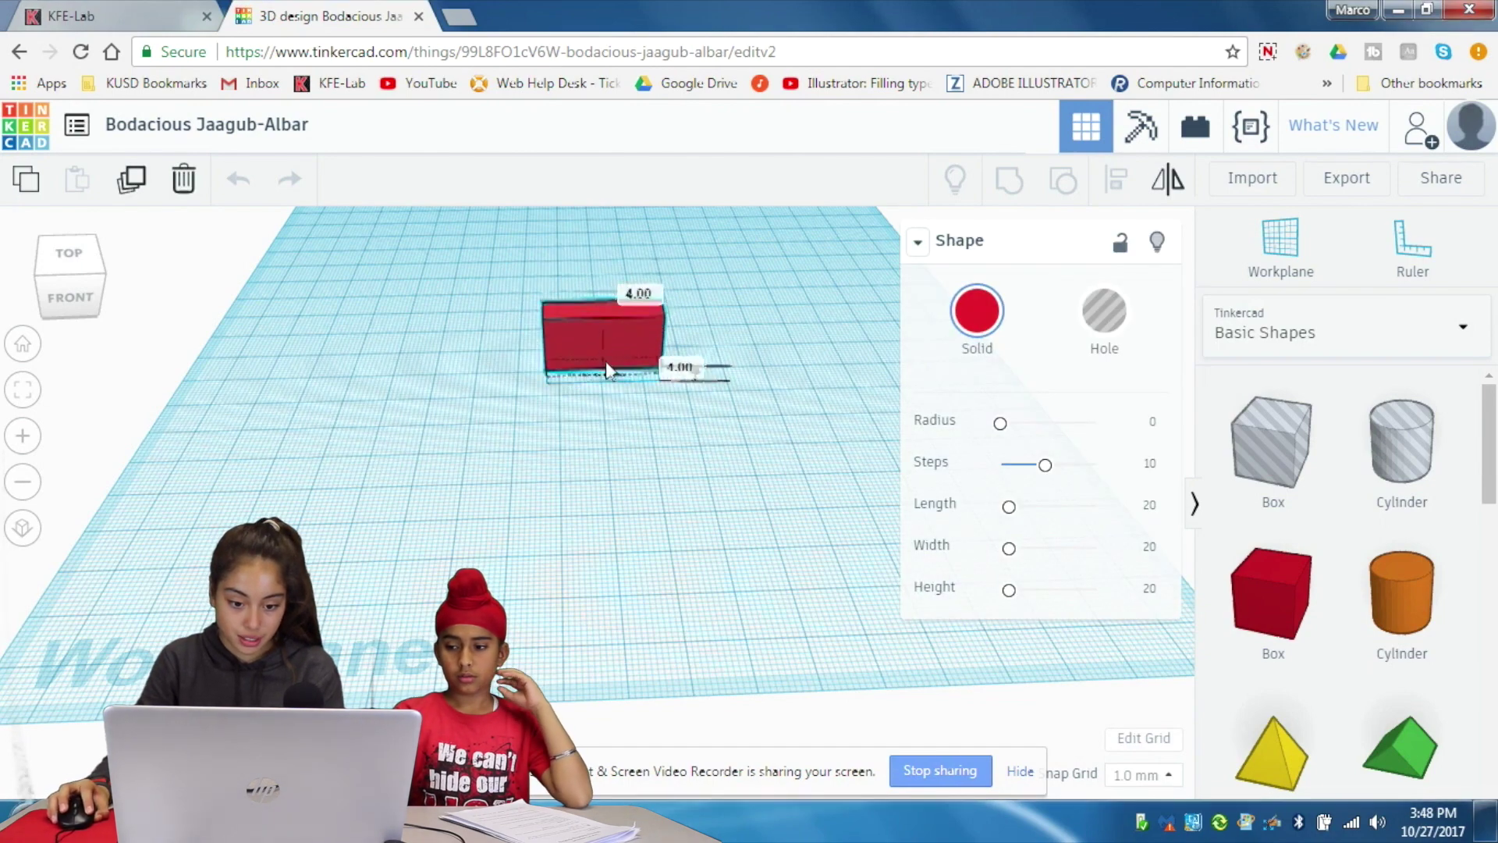
{"action": "left_click", "coordinate": [606, 318]}
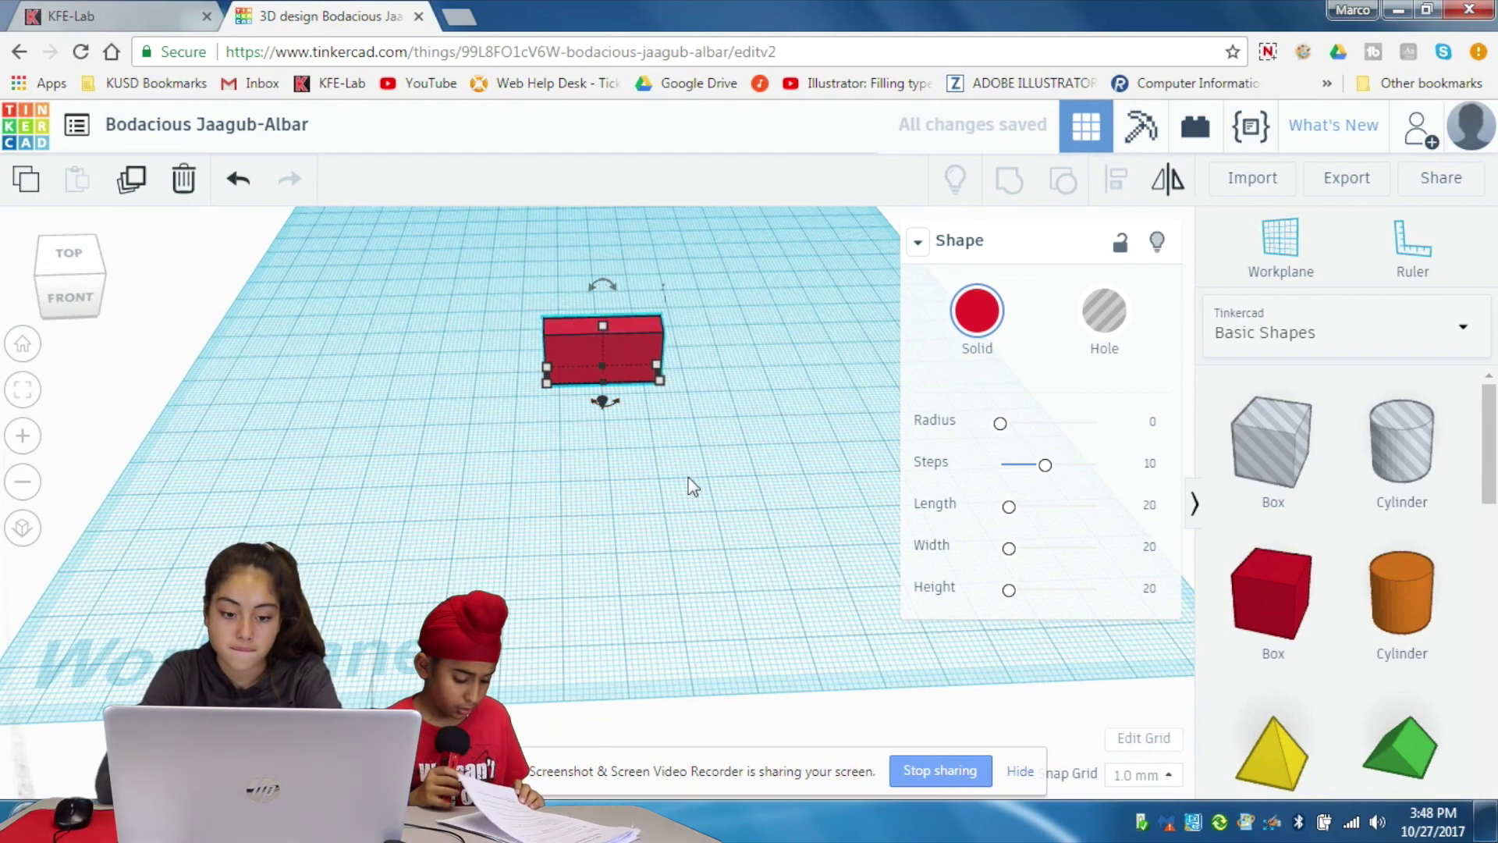
{"action": "left_click", "coordinate": [850, 535]}
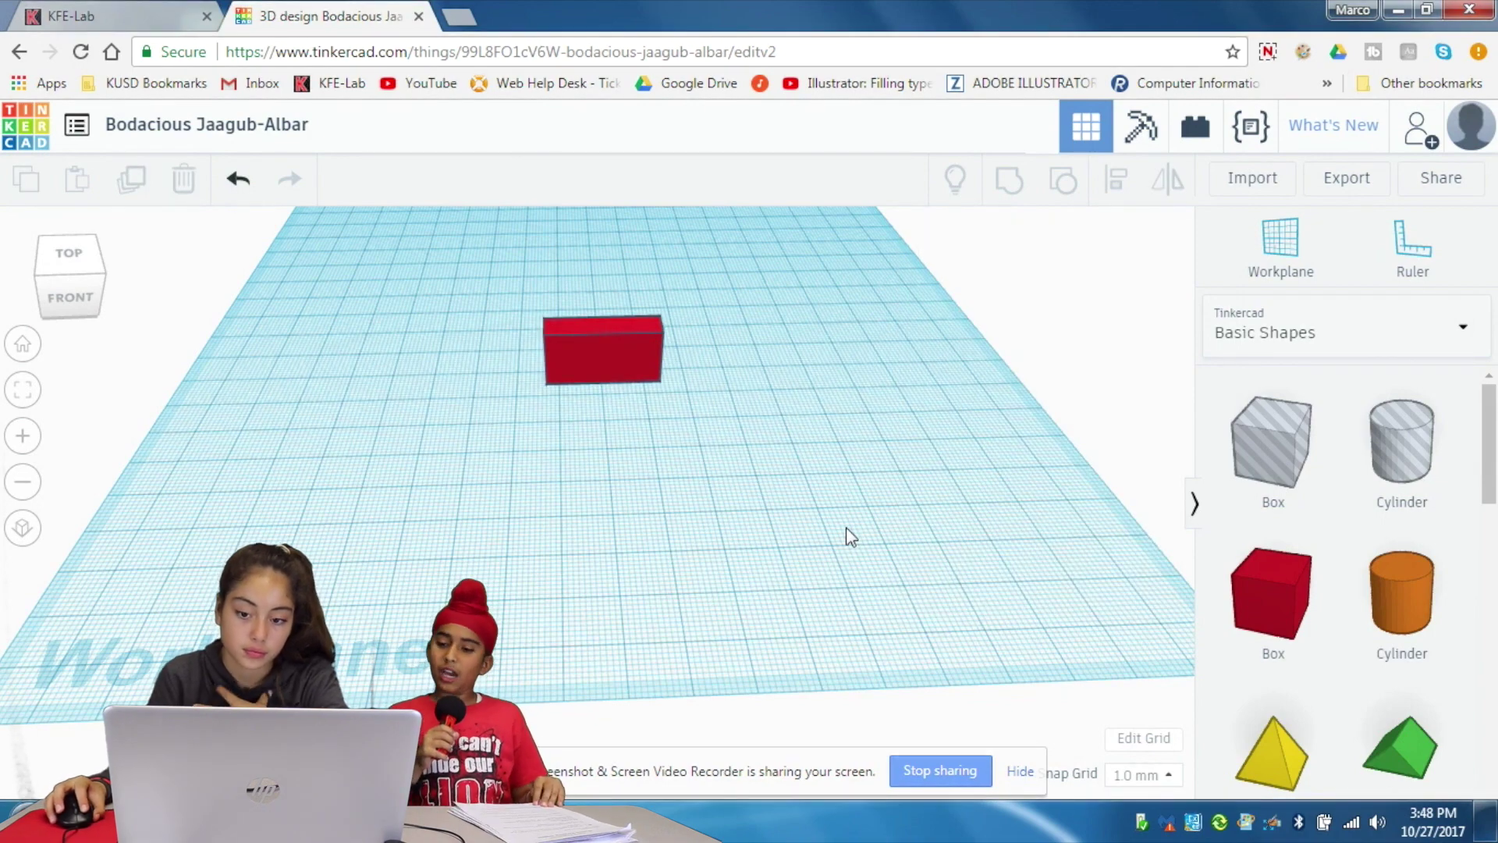